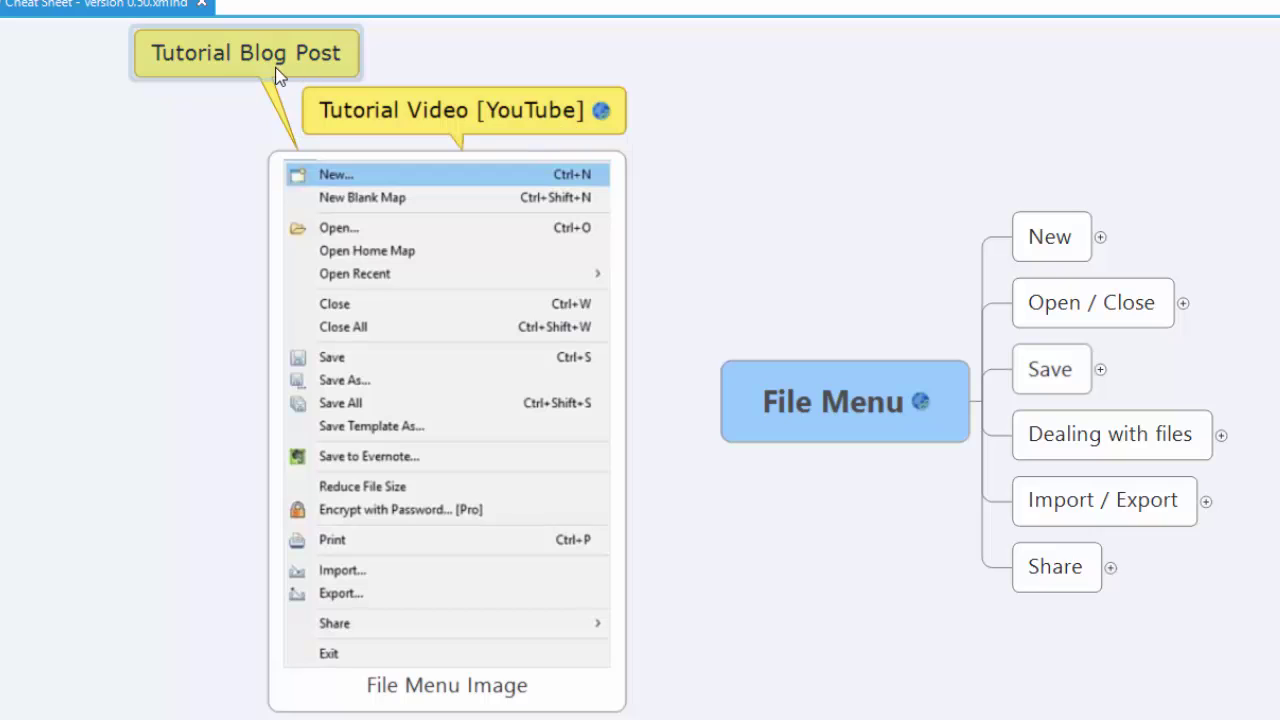
pyautogui.click(511, 236)
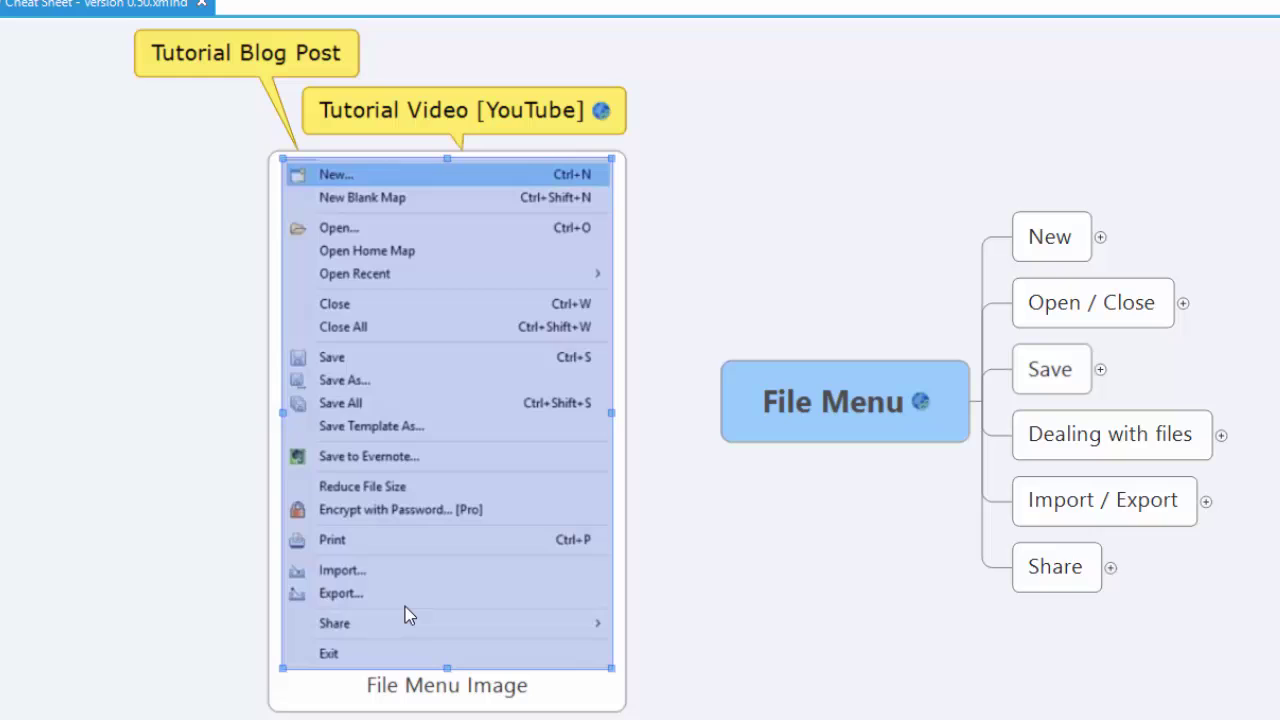
pyautogui.click(706, 652)
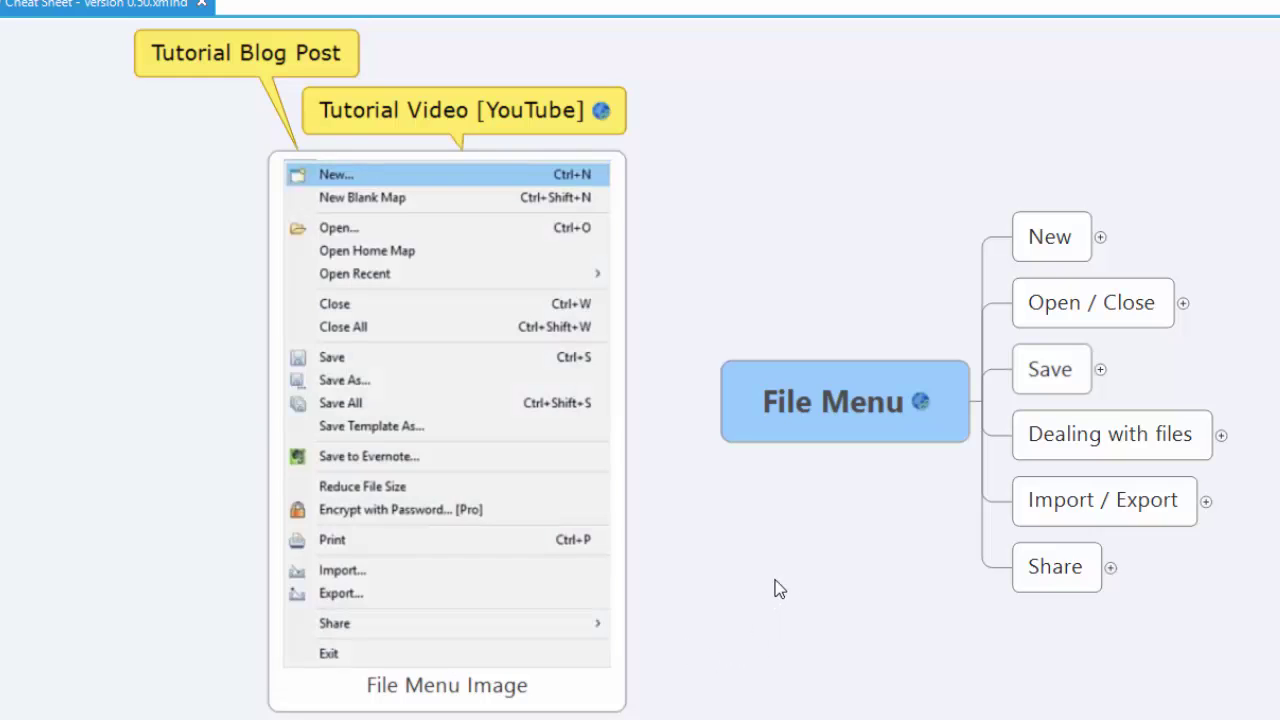
pyautogui.click(532, 245)
pyautogui.click(704, 590)
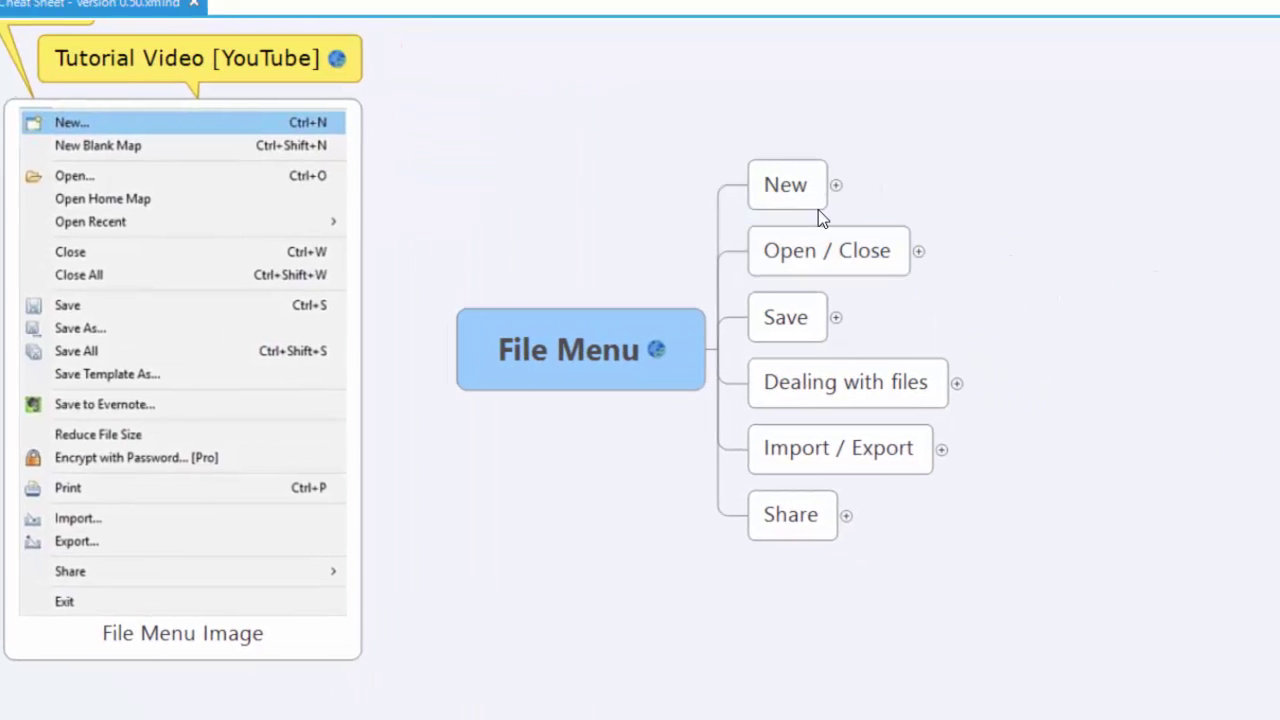
# Expand the New branch, check the New Blank Map shortcut topic, and collapse the branch again
pyautogui.click(835, 186)
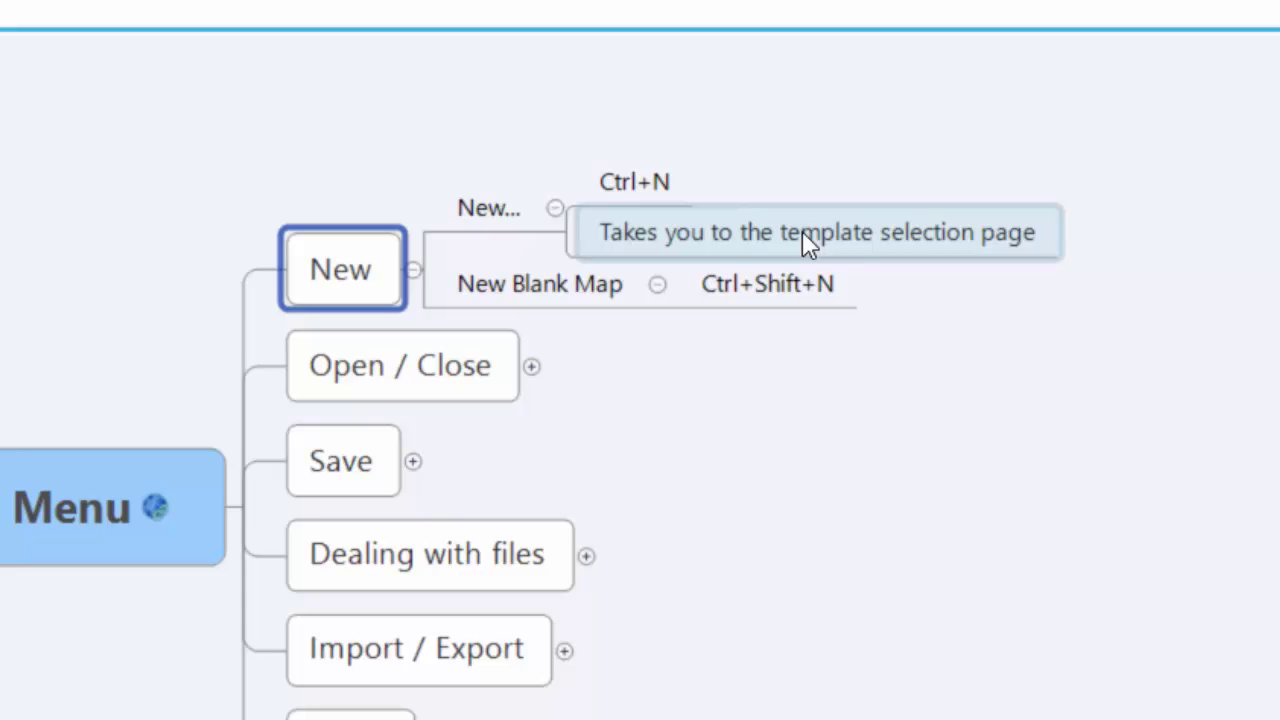
pyautogui.click(762, 302)
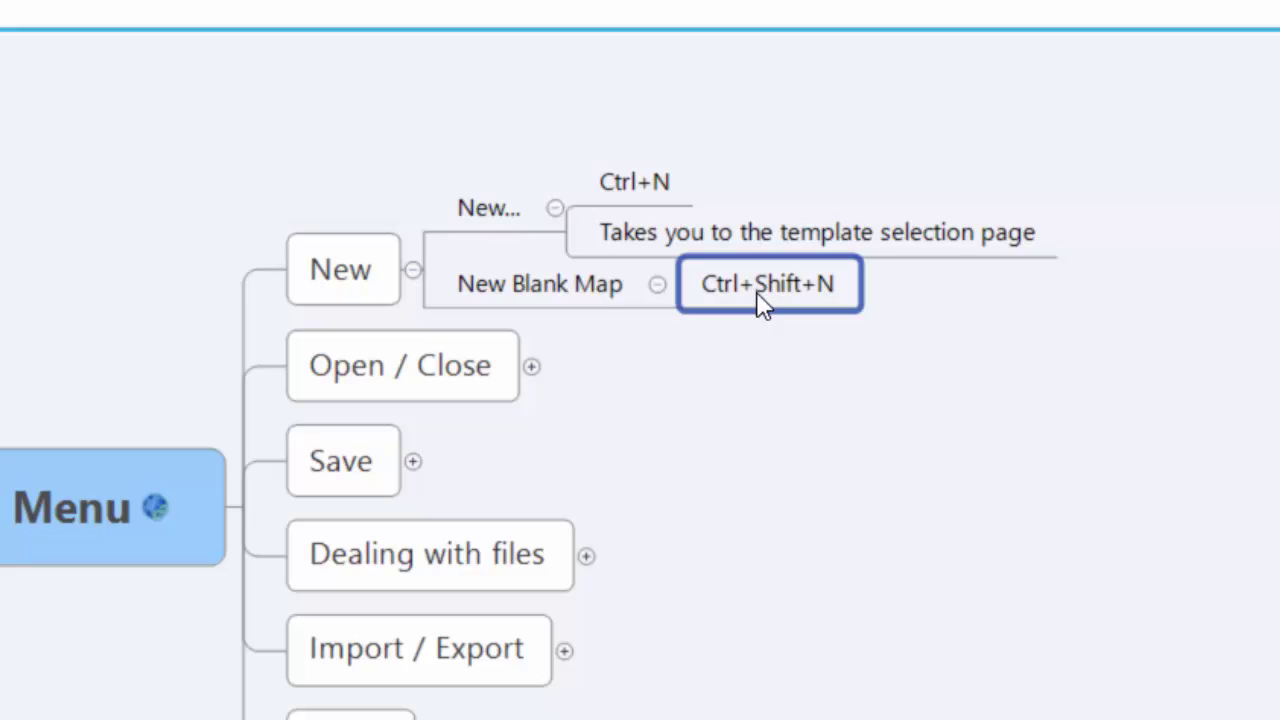
pyautogui.click(413, 270)
# Expand the Open / Close branch, go through the Open Home Map notes down to the preferences path, and collapse the branch
pyautogui.click(531, 367)
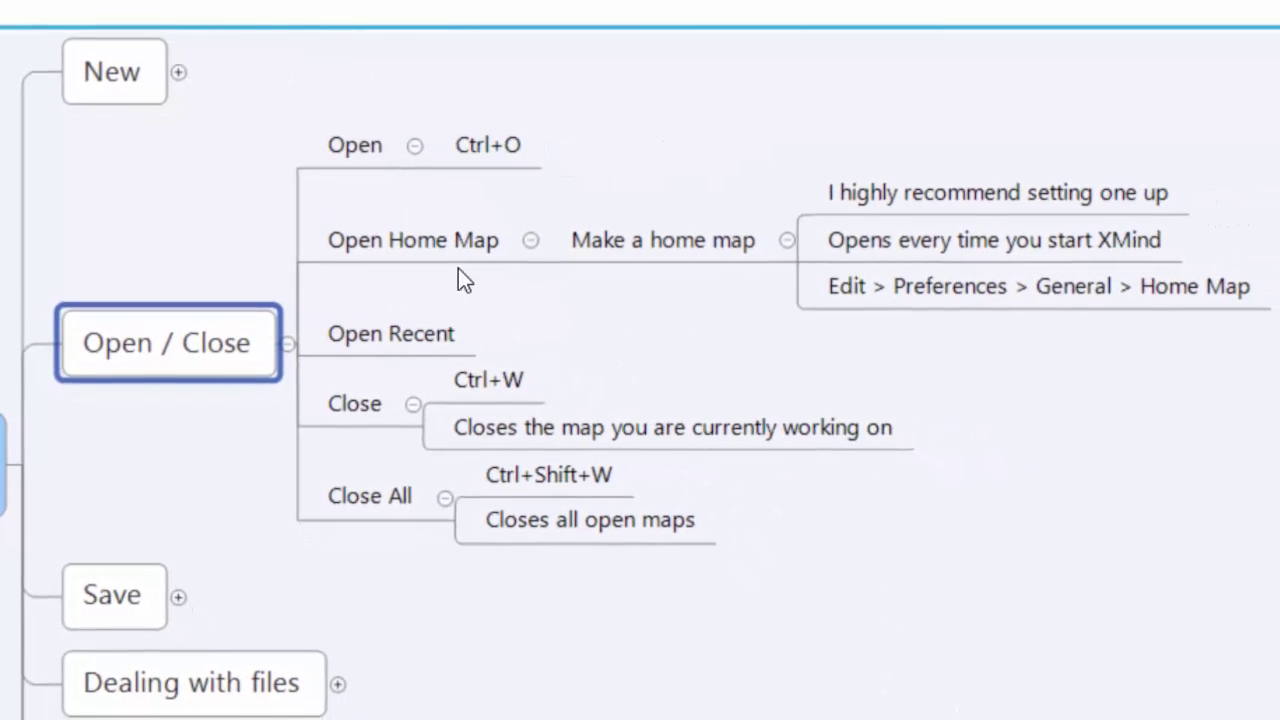
pyautogui.click(430, 248)
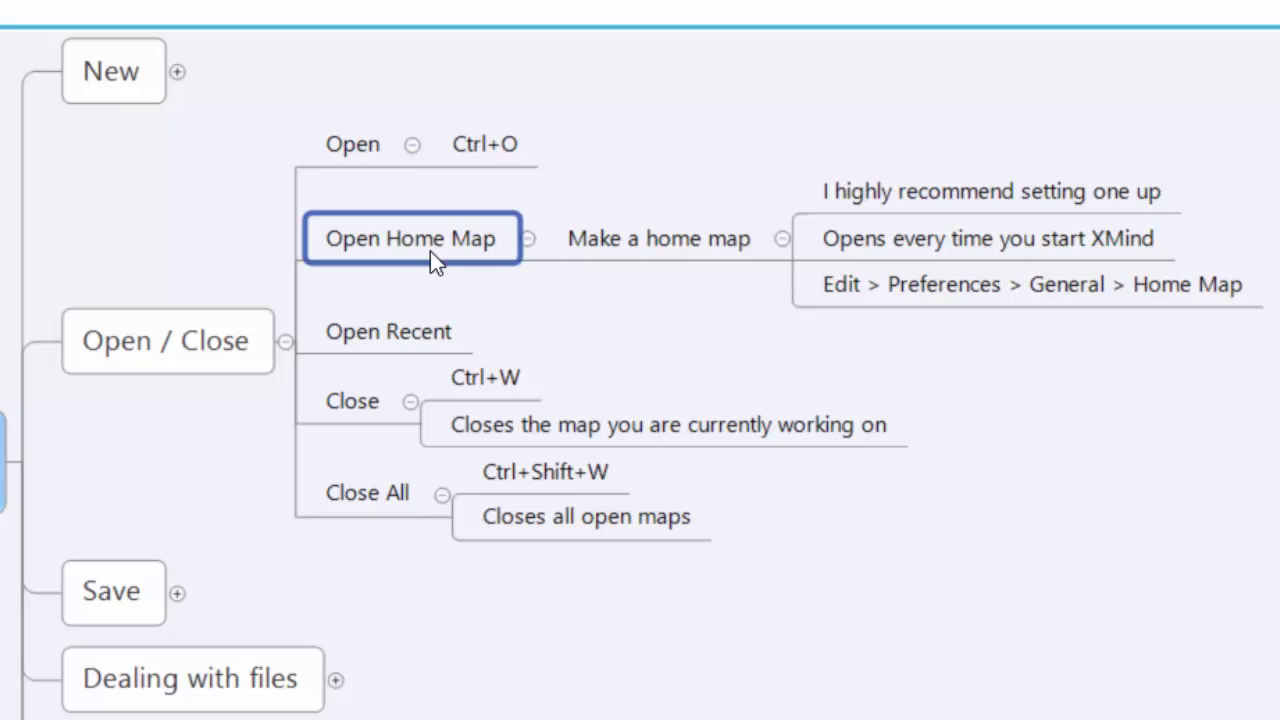
pyautogui.press('Right')
pyautogui.press('Right')
pyautogui.press('Down')
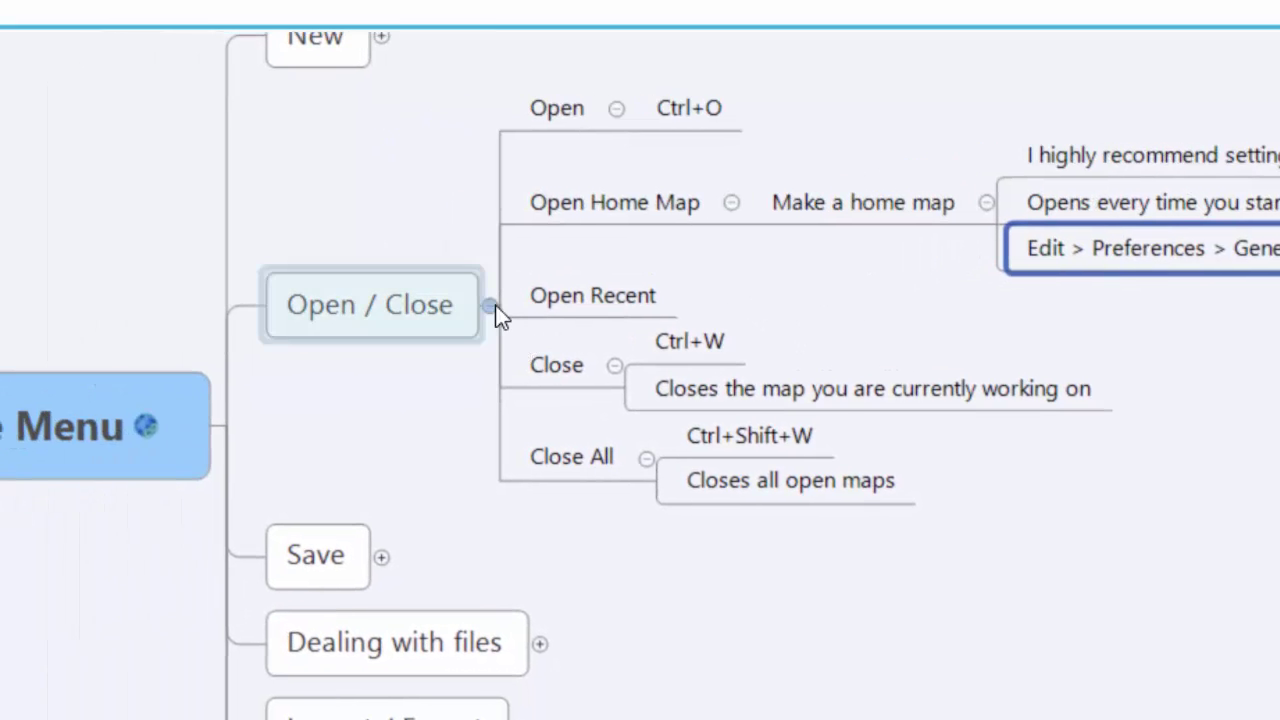
pyautogui.click(492, 306)
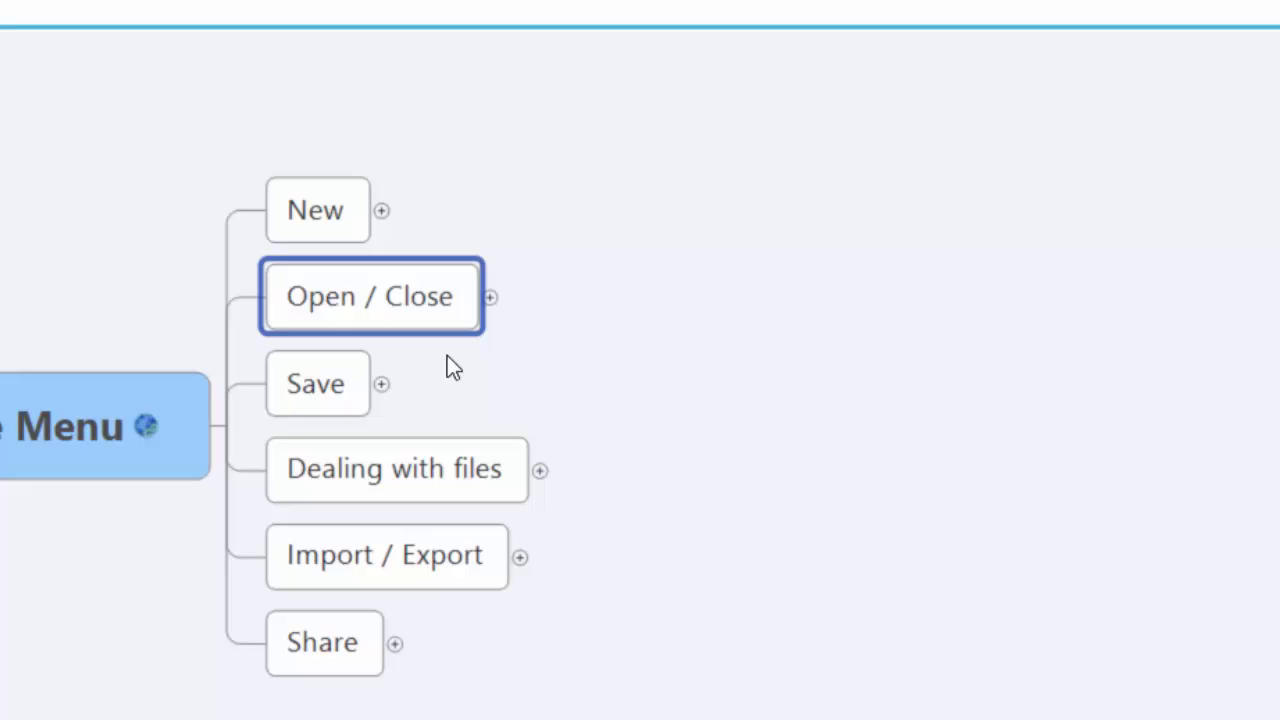
# Expand the Save branch, select Save Template As..., and view the Templates page on the start screen
pyautogui.click(388, 383)
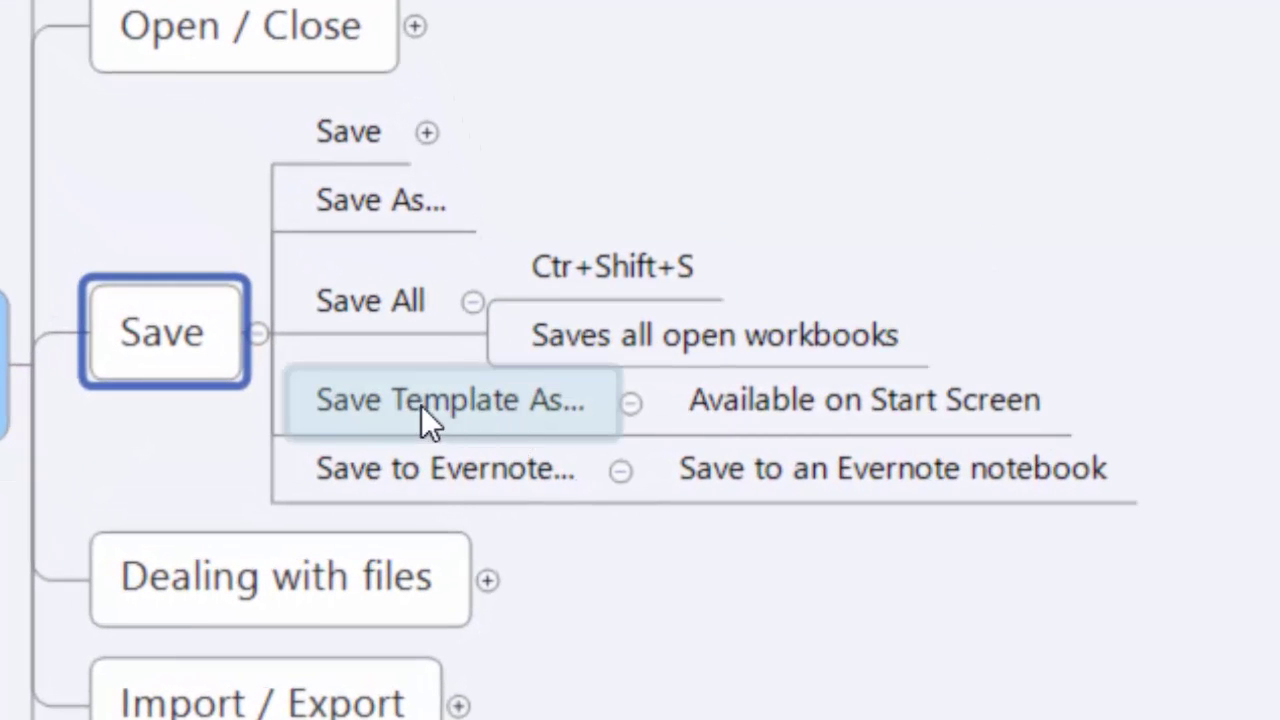
pyautogui.click(428, 405)
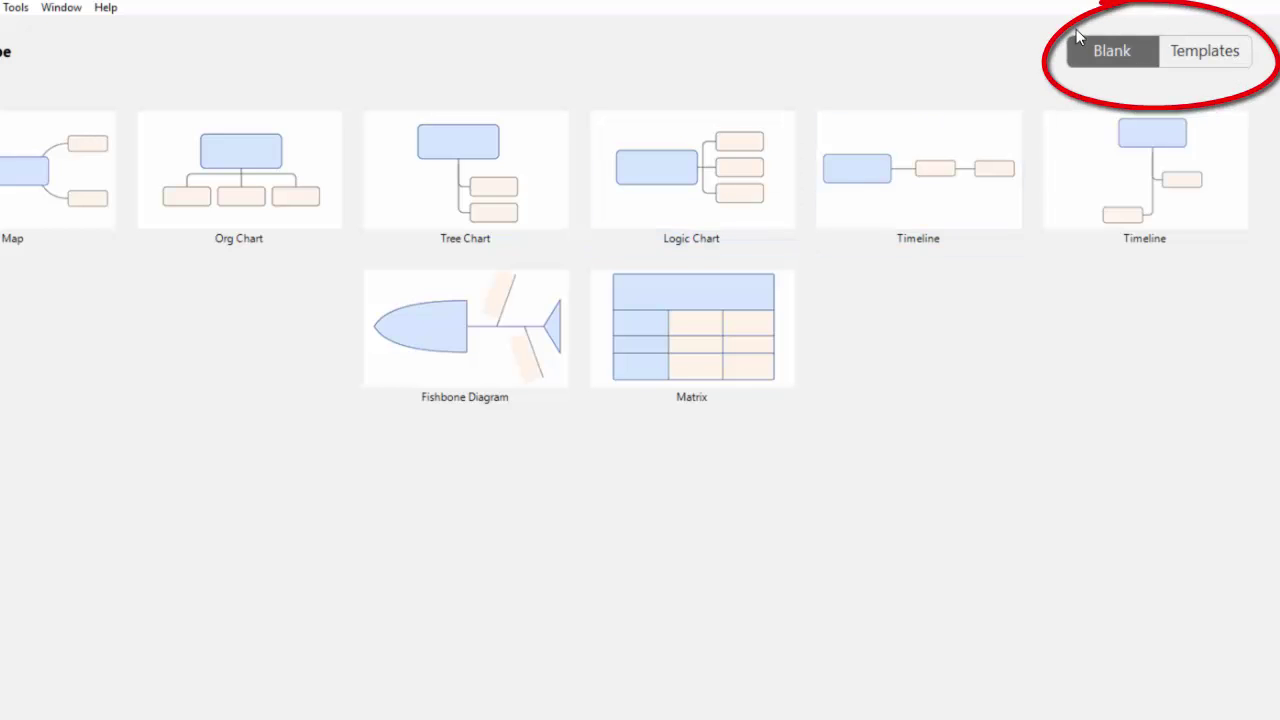
pyautogui.click(1210, 55)
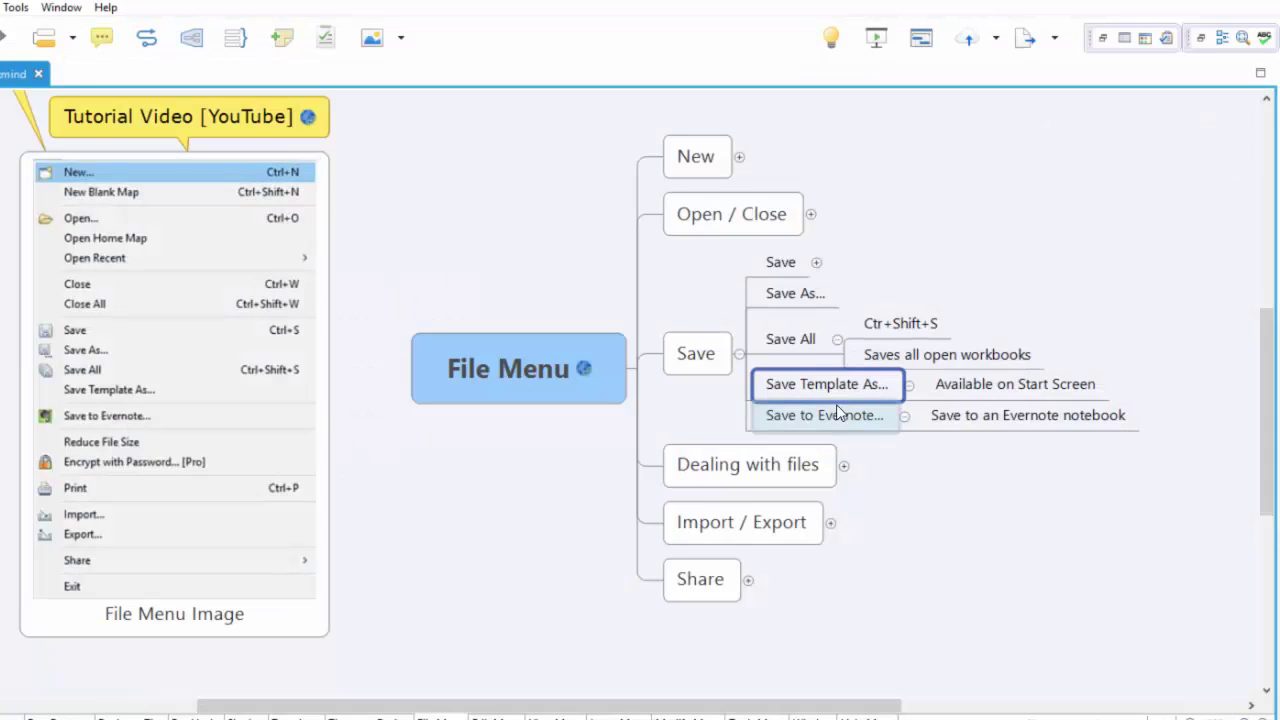
# Select the Save to Evernote... topic and examine the exported File Menu note in Evernote, including its attachment, map image and numbered outline
pyautogui.click(841, 419)
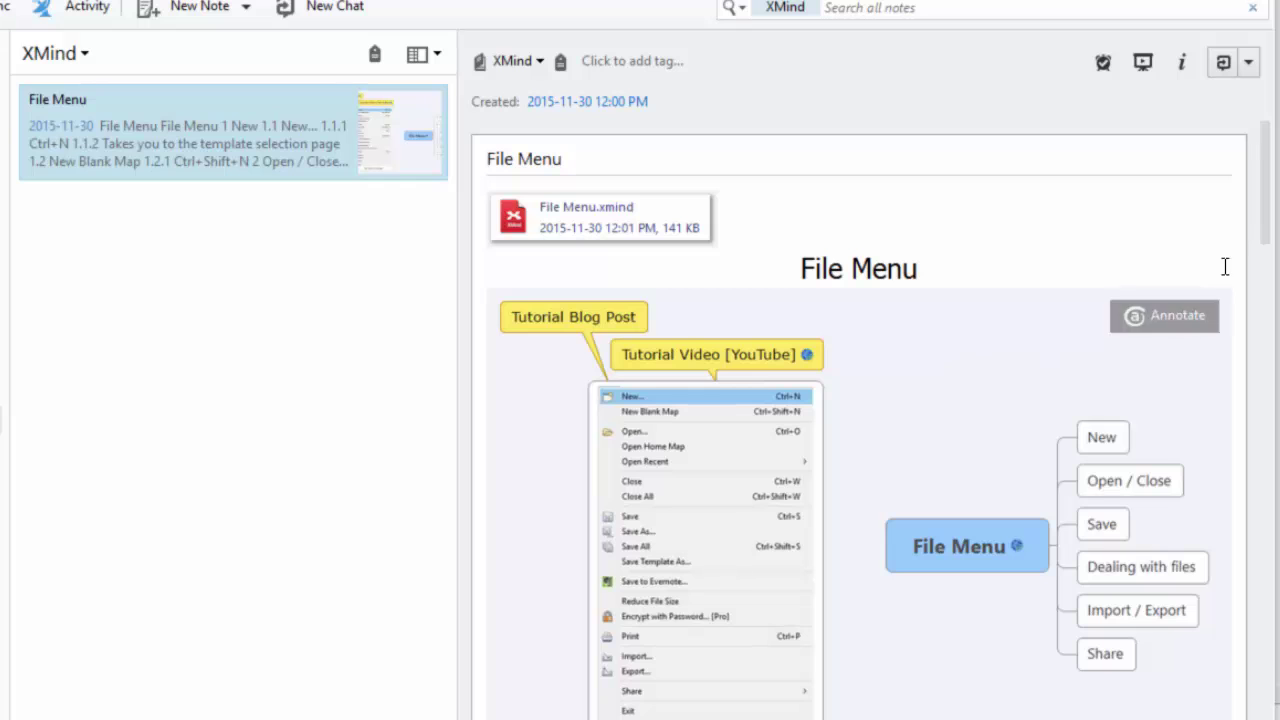
pyautogui.click(1264, 213)
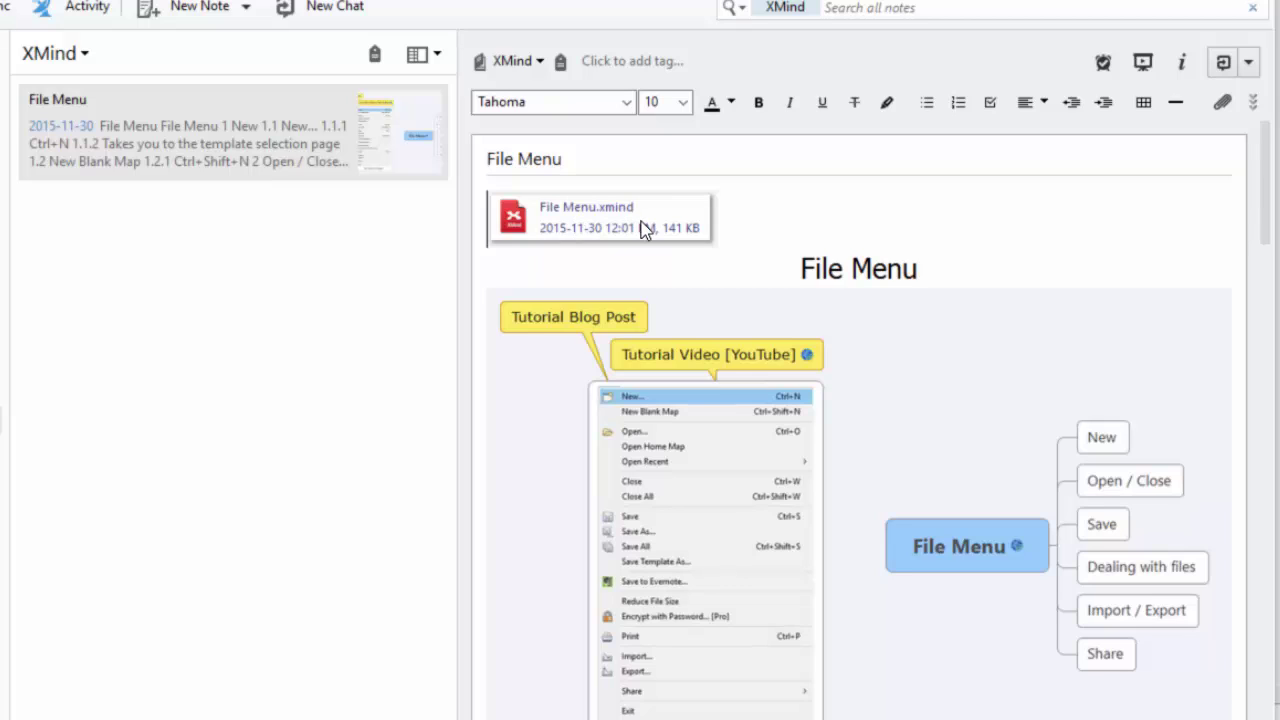
pyautogui.moveTo(1263, 204); pyautogui.dragTo(1276, 233)
pyautogui.moveTo(640, 529)
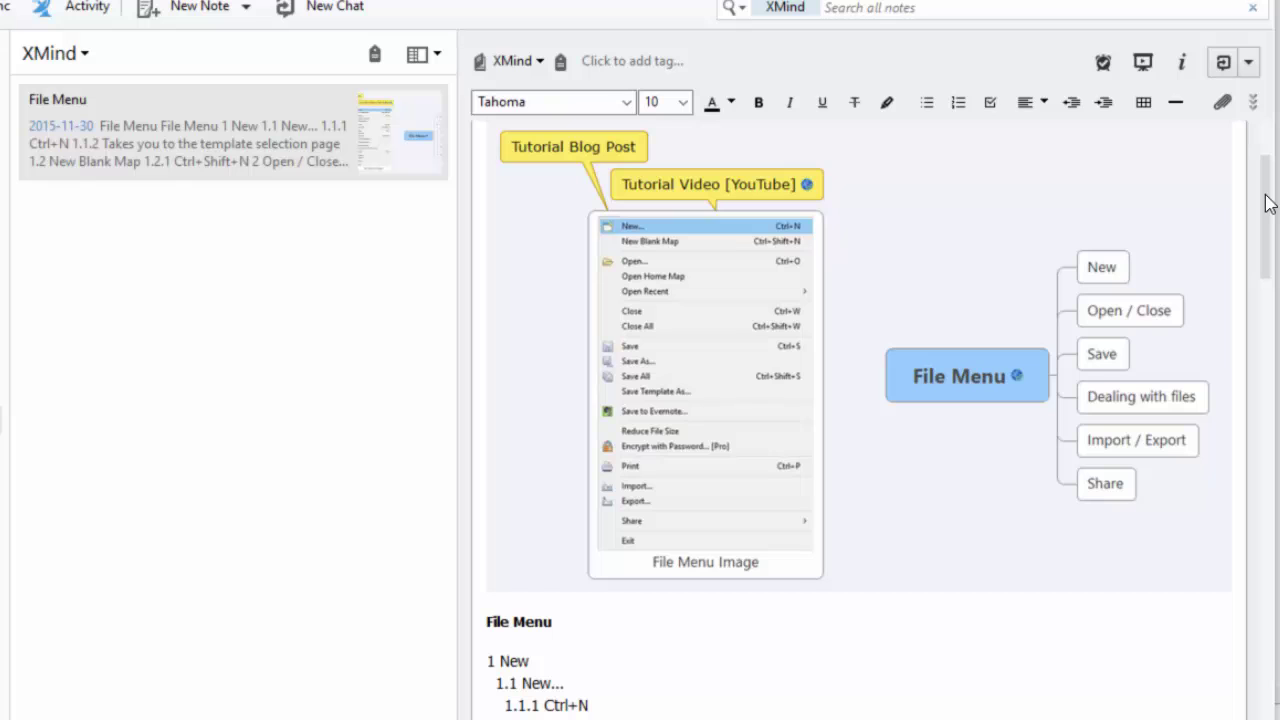
pyautogui.scroll(-1, 1020, 551)
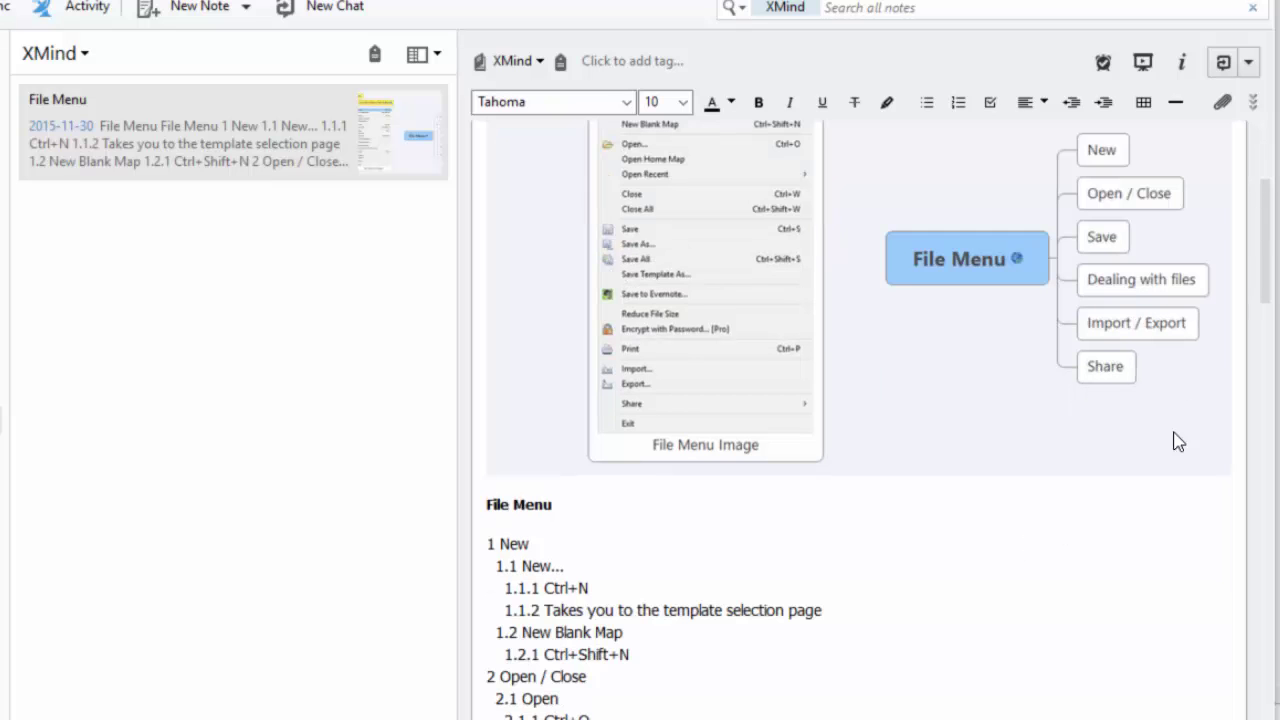
pyautogui.scroll(-1, 1276, 320)
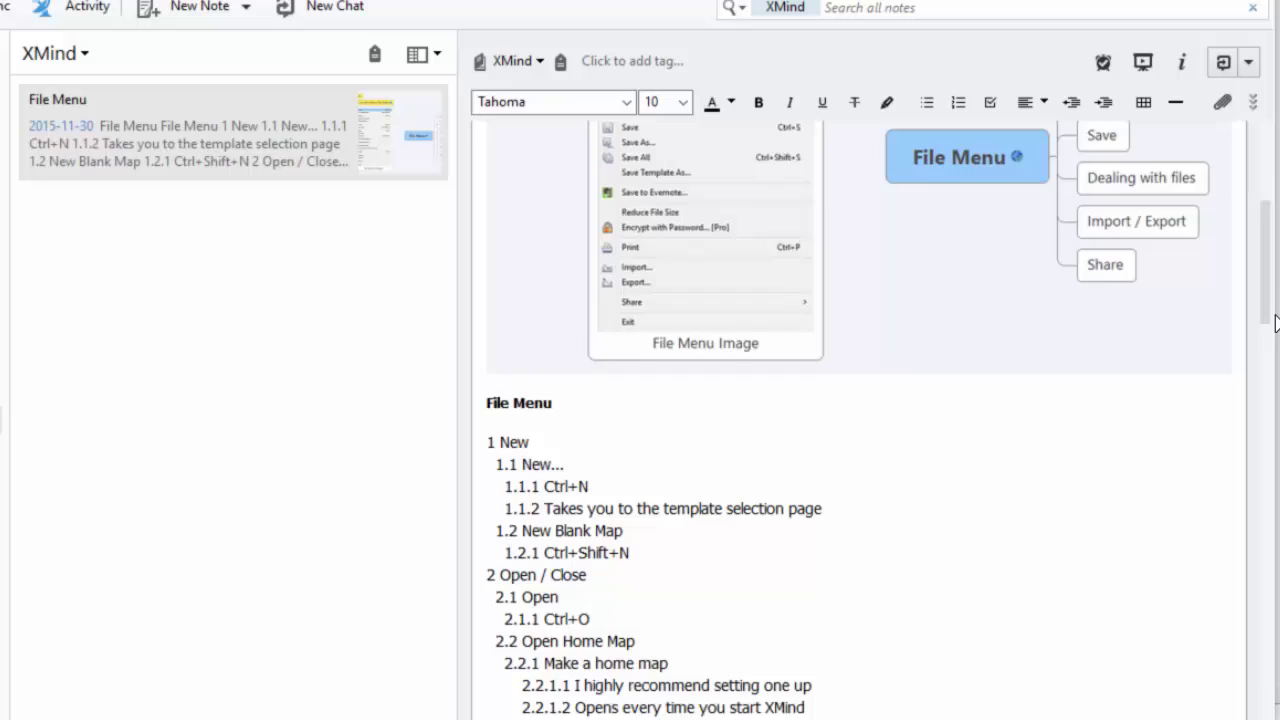
pyautogui.scroll(-5, 1276, 320)
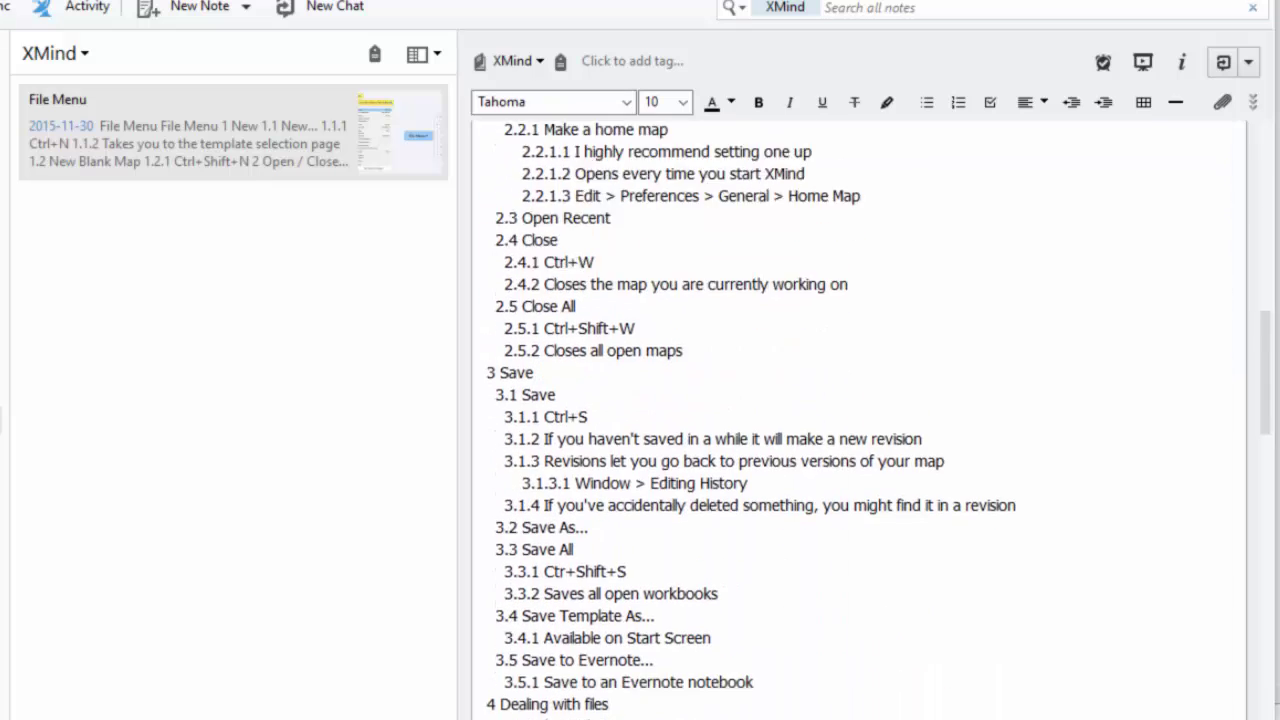
pyautogui.scroll(-8, 860, 420)
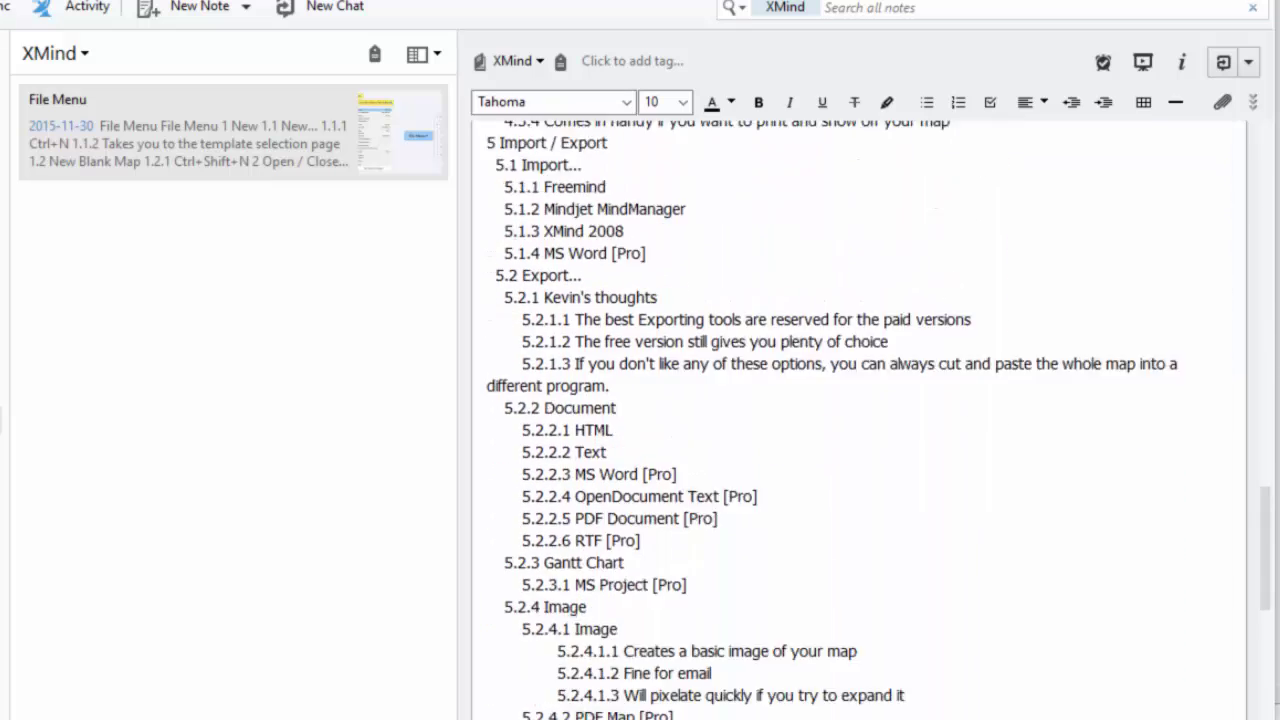
pyautogui.scroll(-5, 860, 420)
pyautogui.scroll(20, 1209, 147)
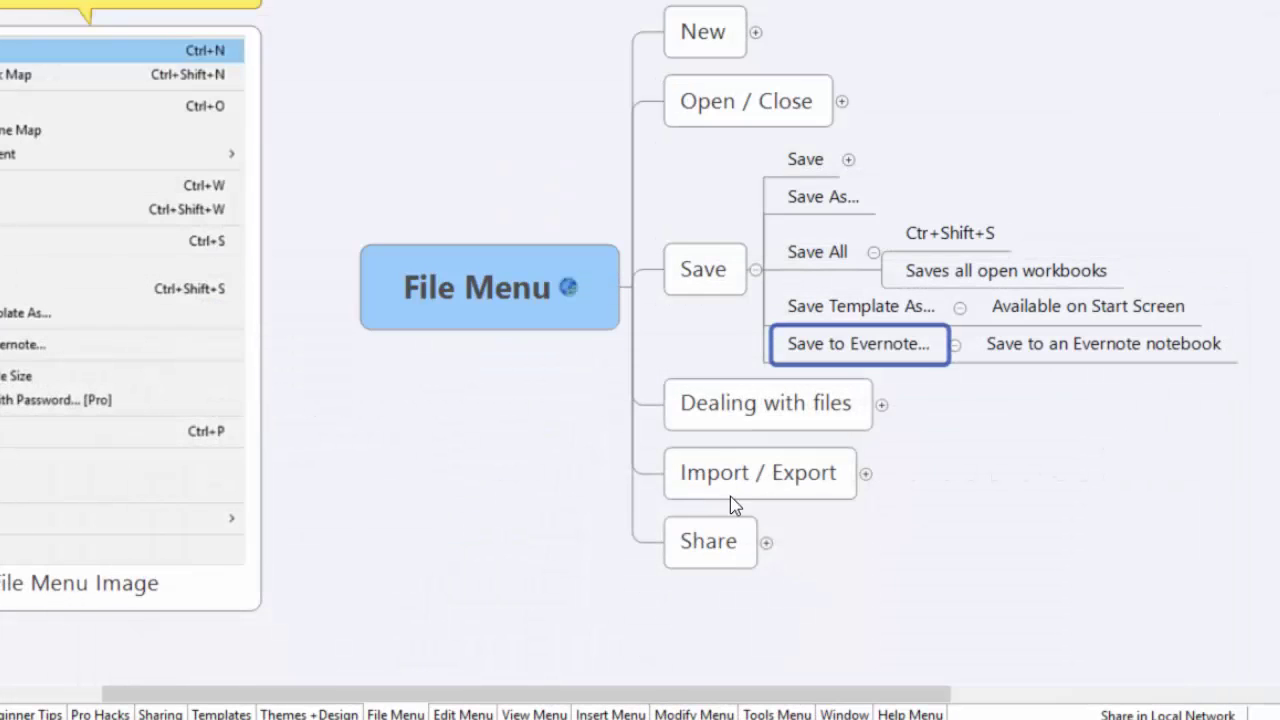
# Collapse the Save branch and expand Dealing with files, going through its Reduce File Size, Encrypt with Password and Print... topics
pyautogui.click(758, 268)
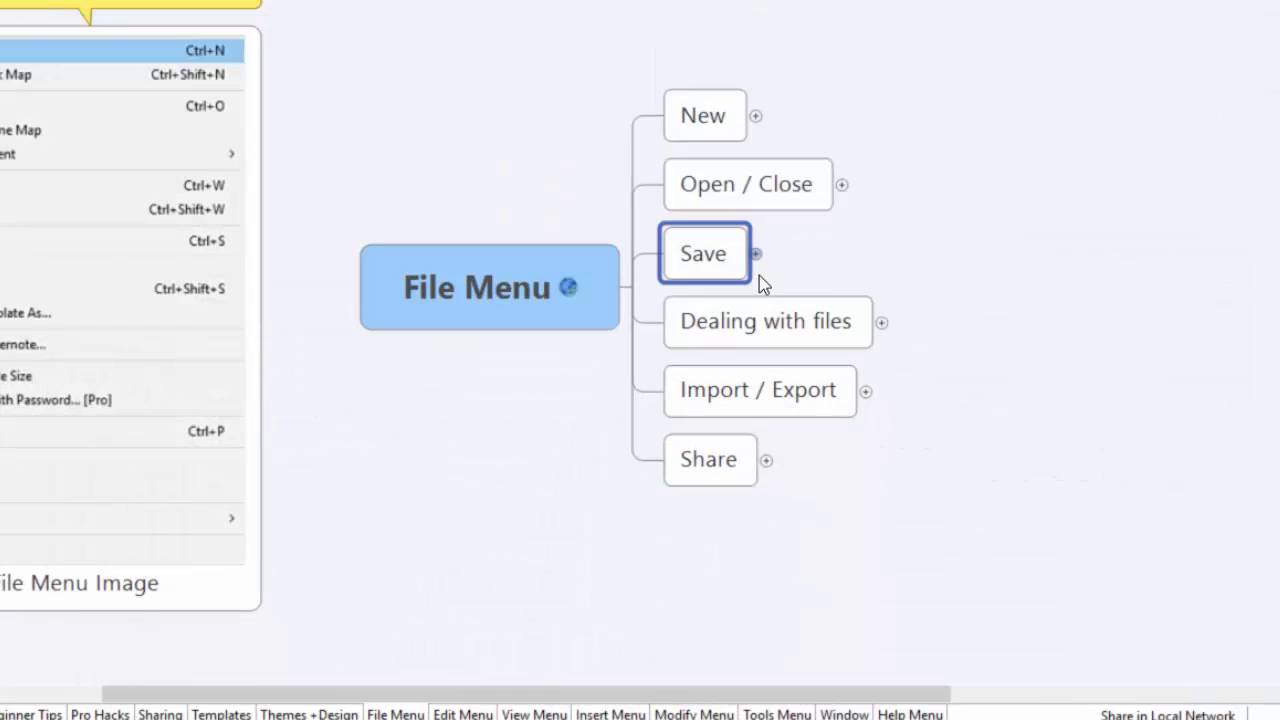
pyautogui.click(882, 323)
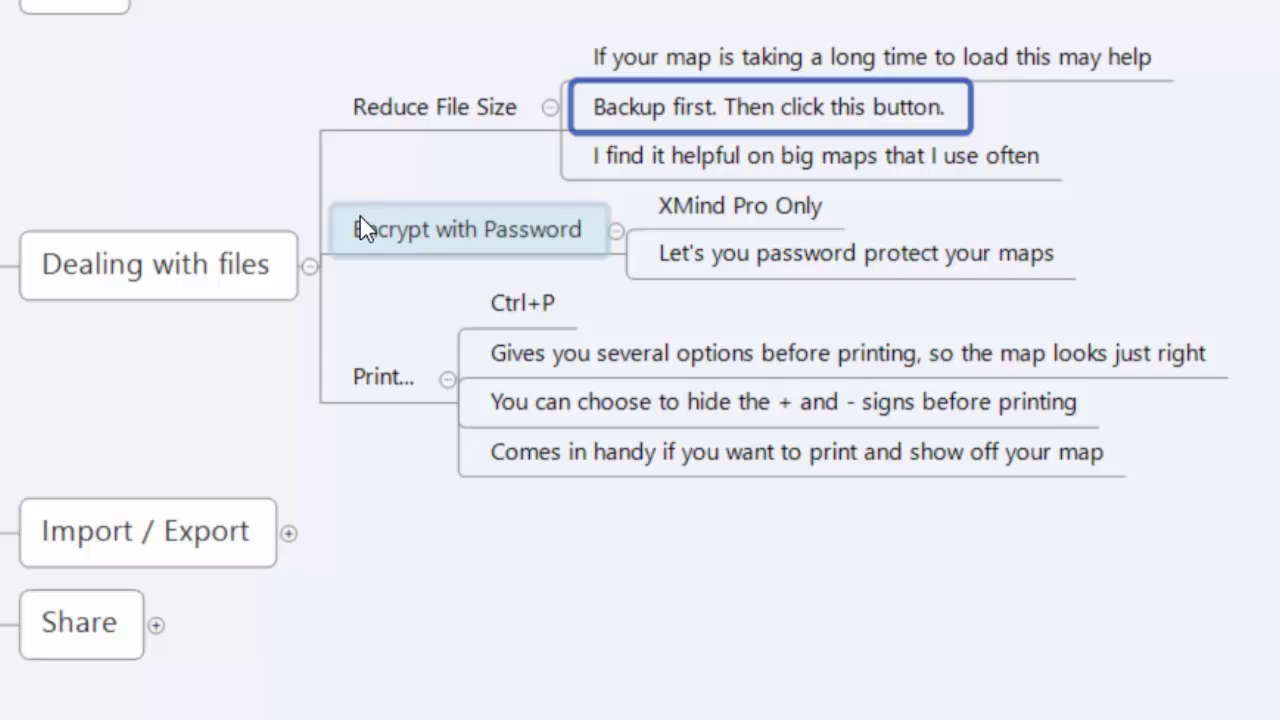
pyautogui.click(432, 110)
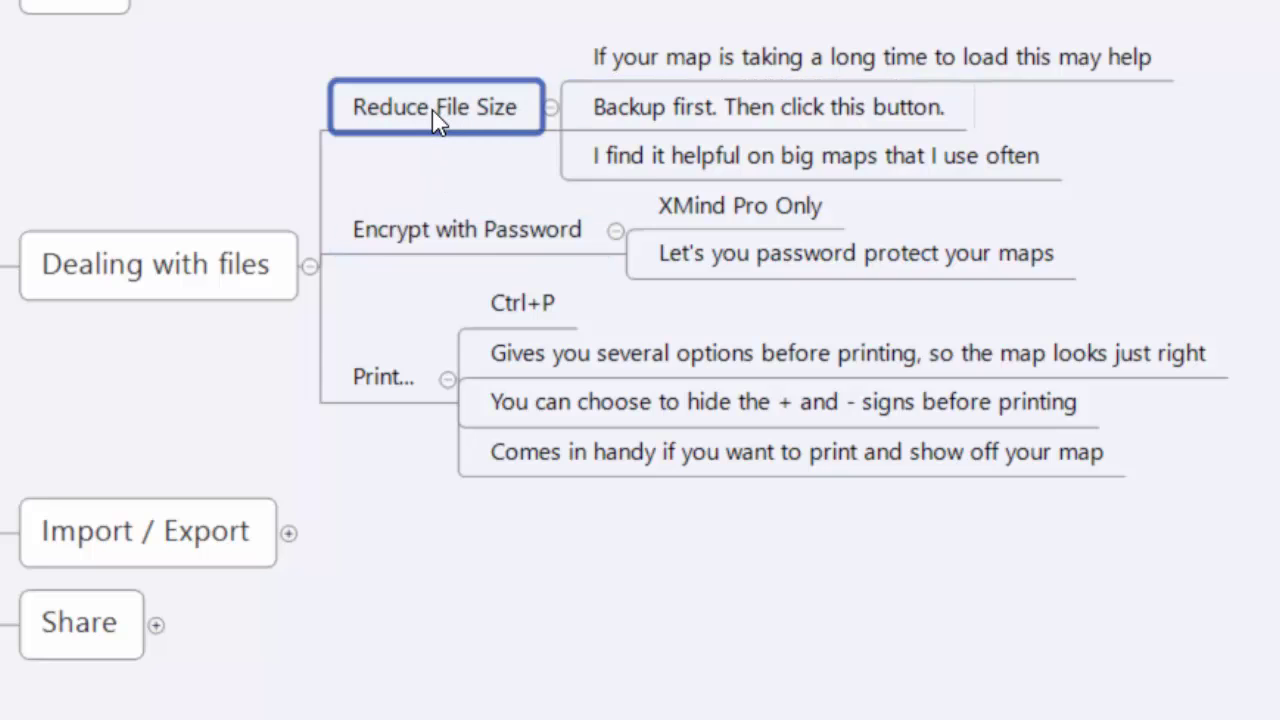
pyautogui.click(477, 241)
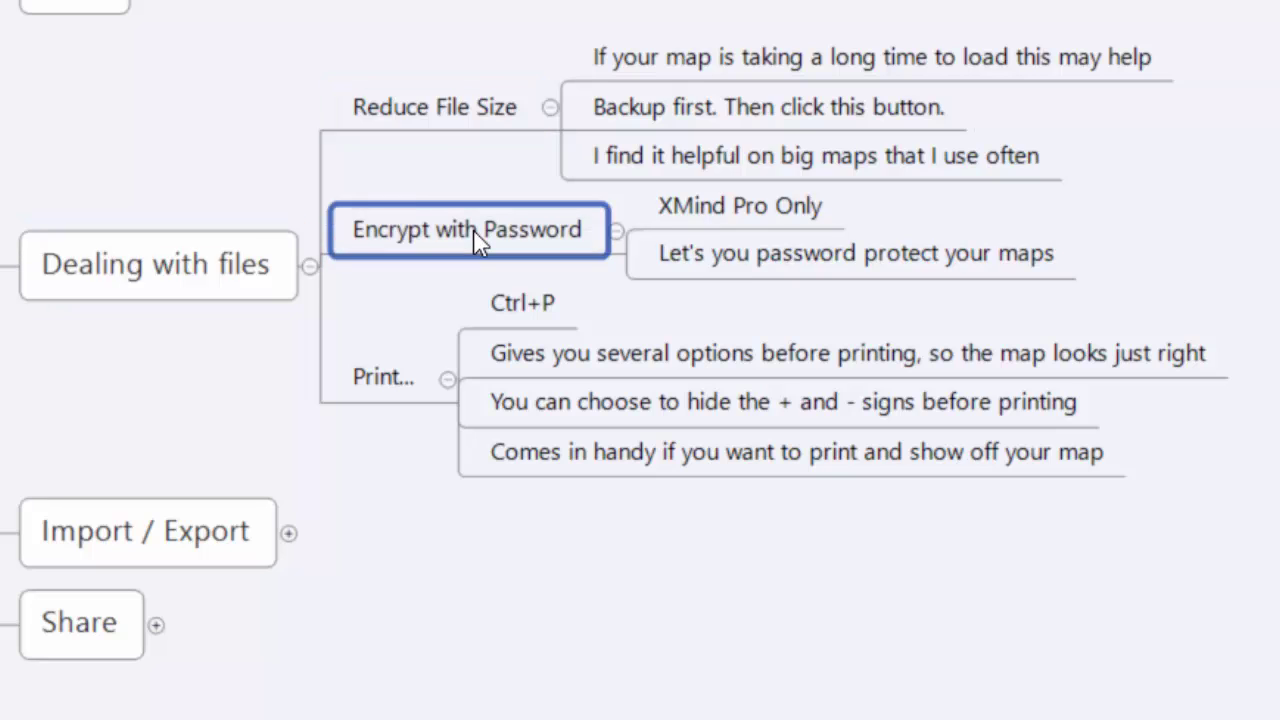
pyautogui.click(382, 377)
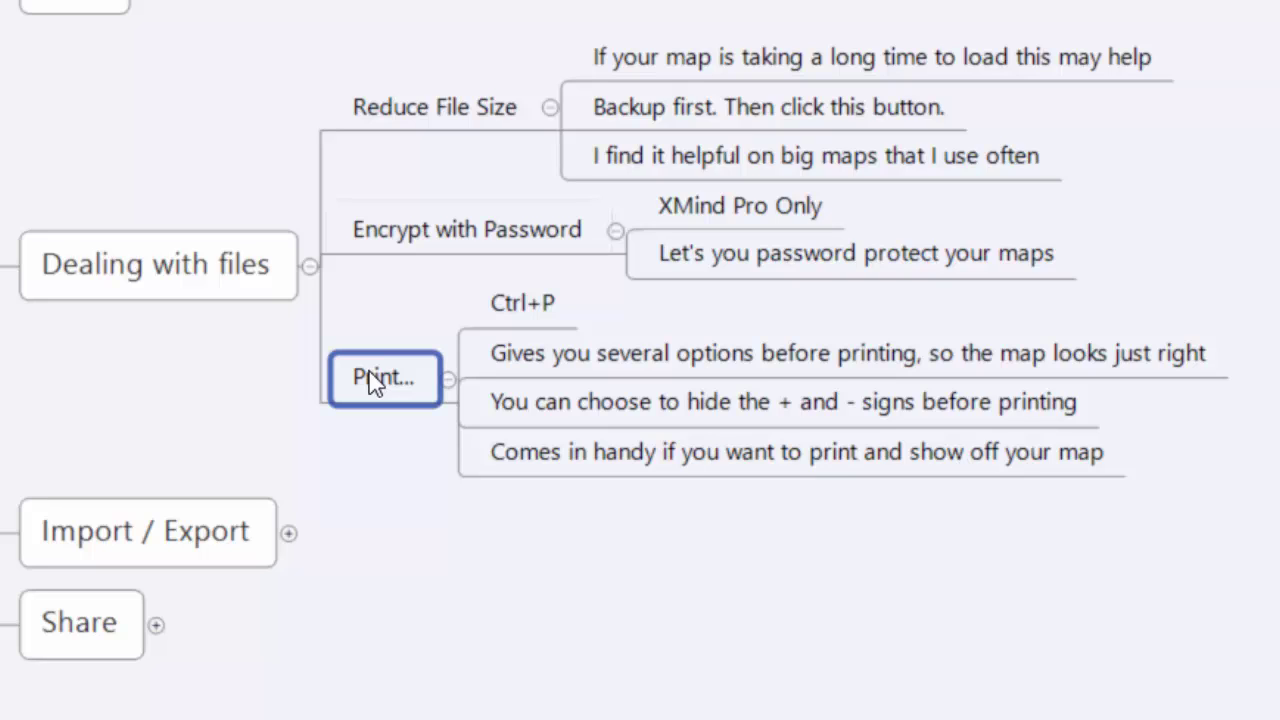
pyautogui.click(693, 397)
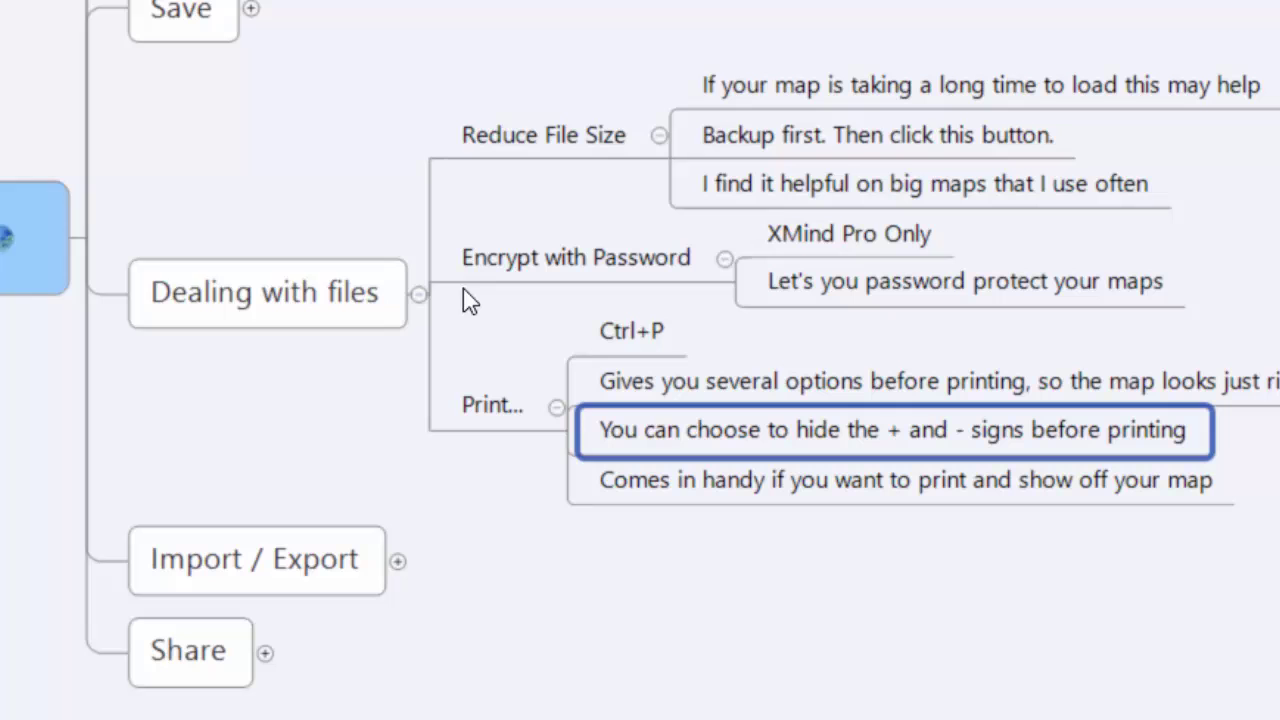
# Bring up the print page setup for the current map, review its options, and cancel it
pyautogui.press('Escape')
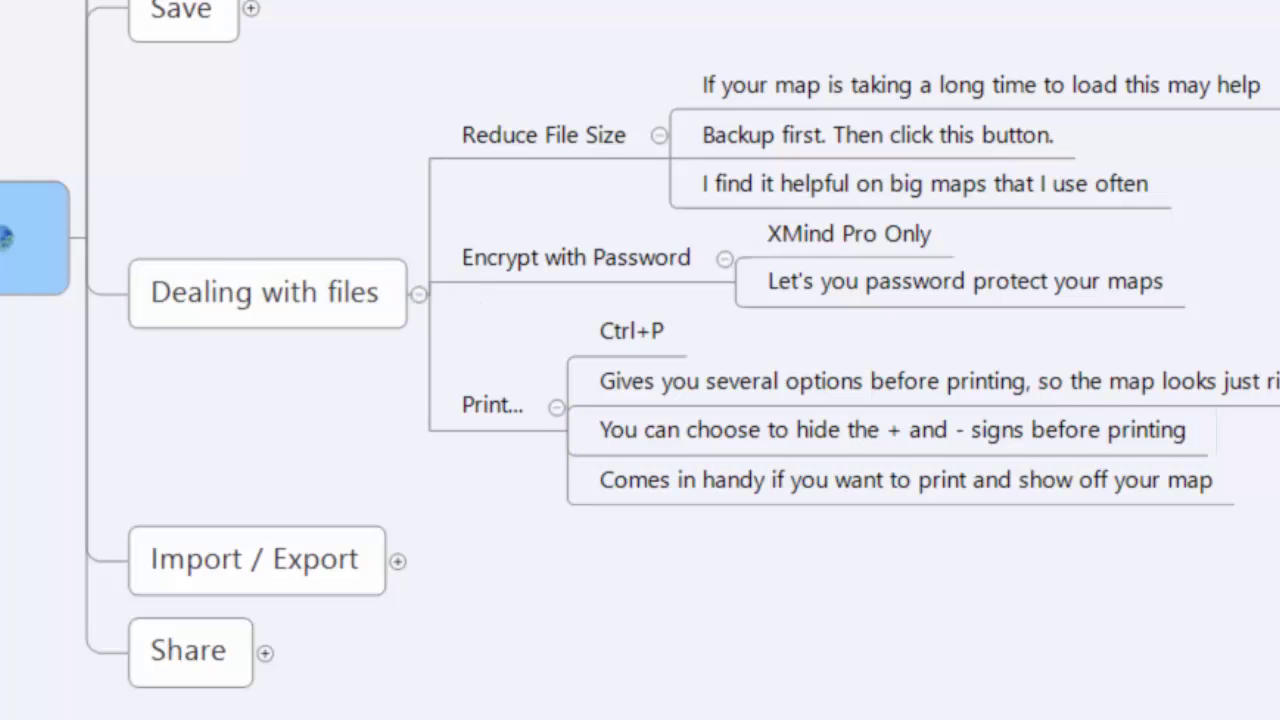
pyautogui.hotkey('ctrl', 'p')
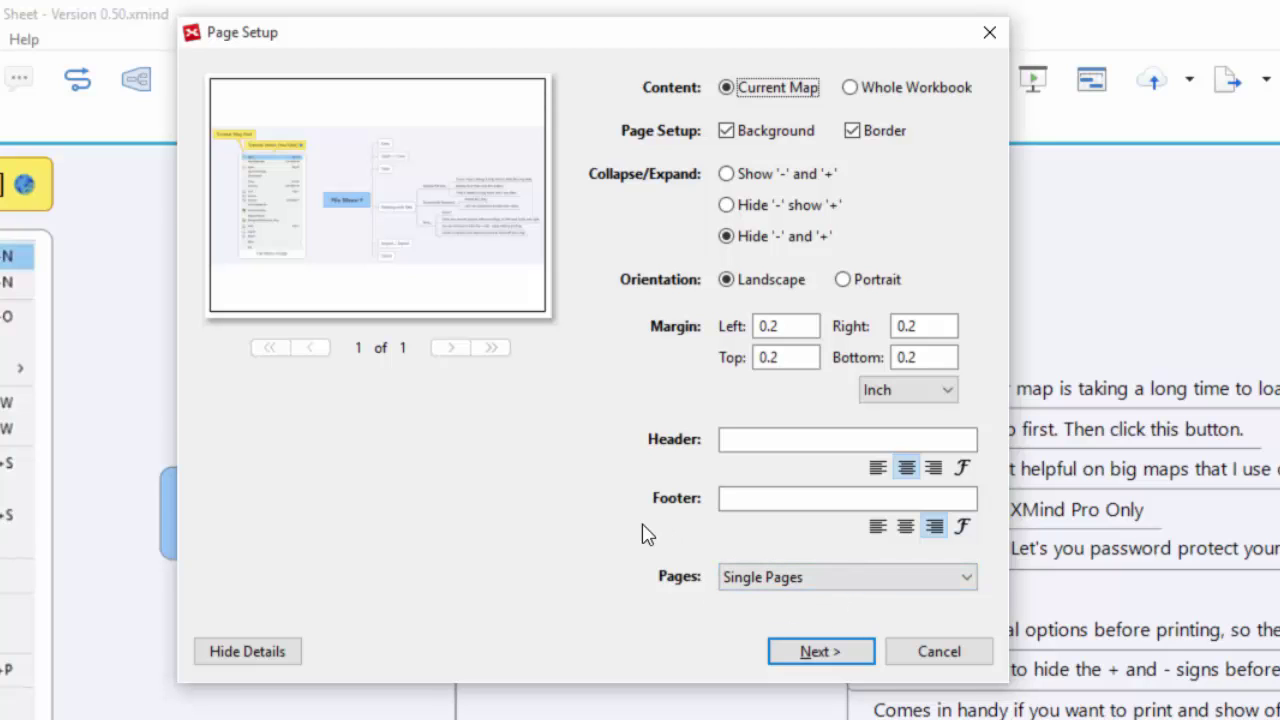
pyautogui.click(938, 651)
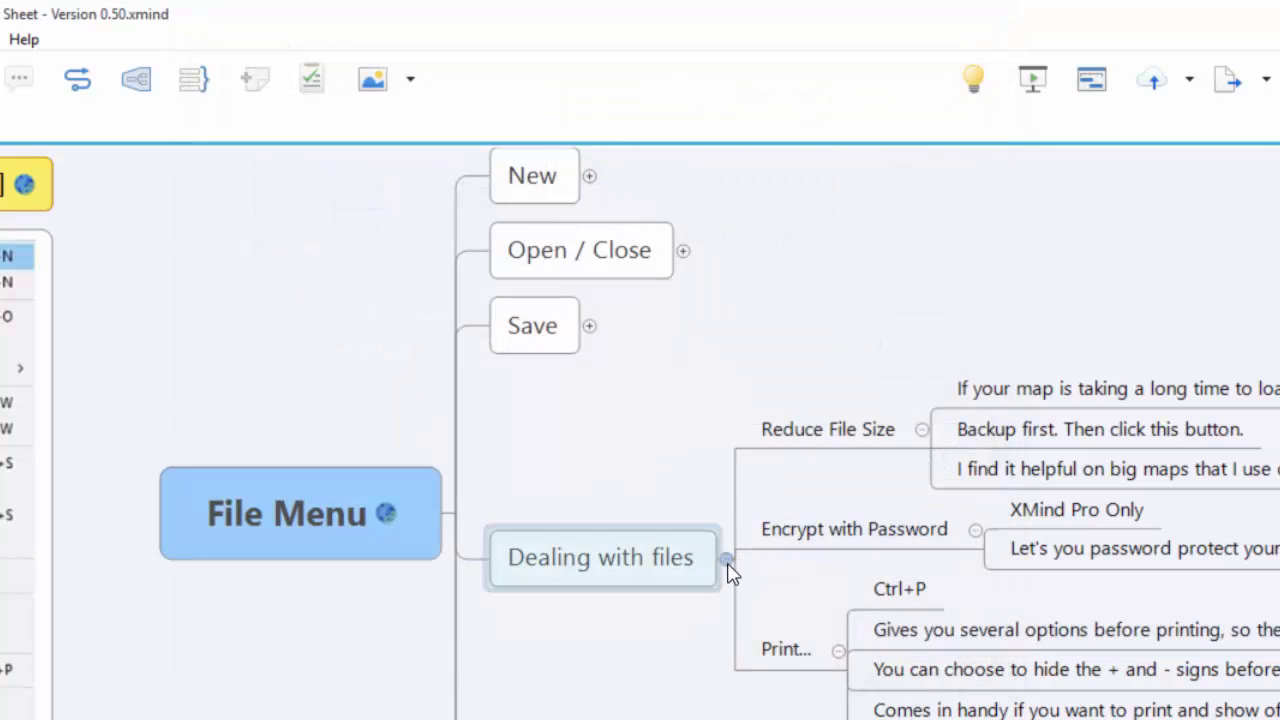
# Collapse the Dealing with files branch, expand Import / Export, and select the File Menu central topic
pyautogui.click(728, 572)
pyautogui.click(709, 627)
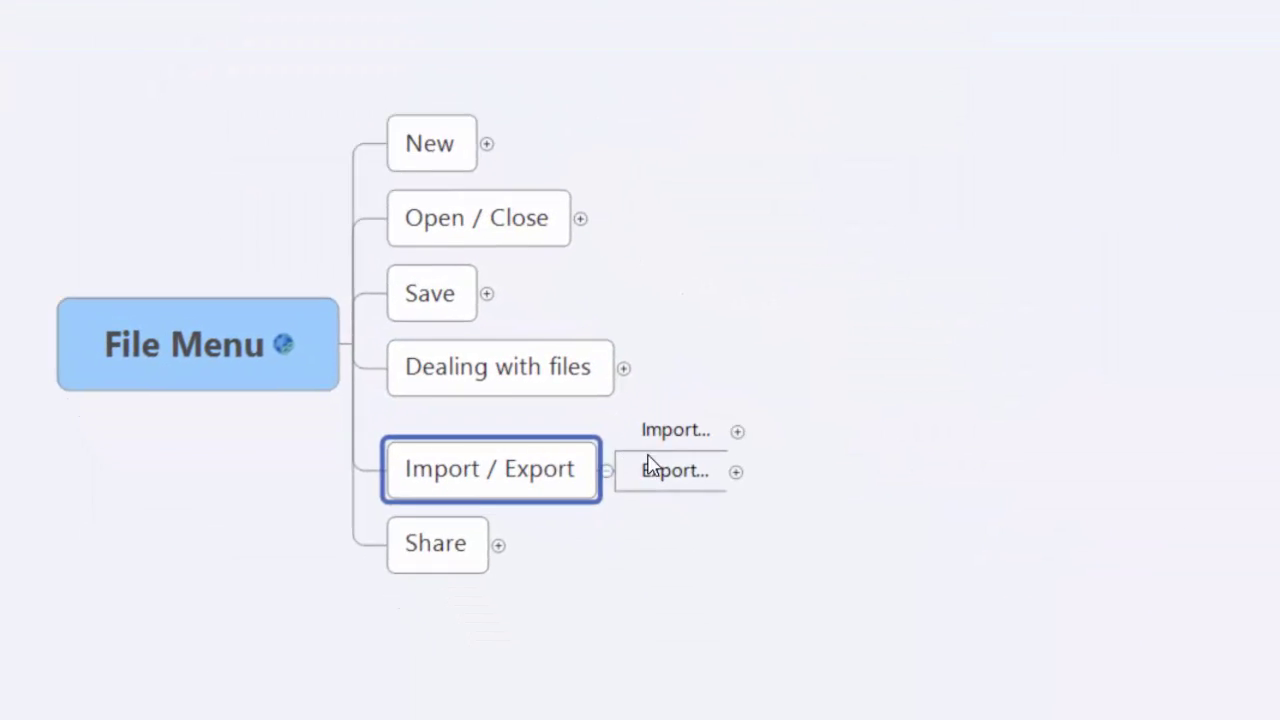
pyautogui.click(783, 220)
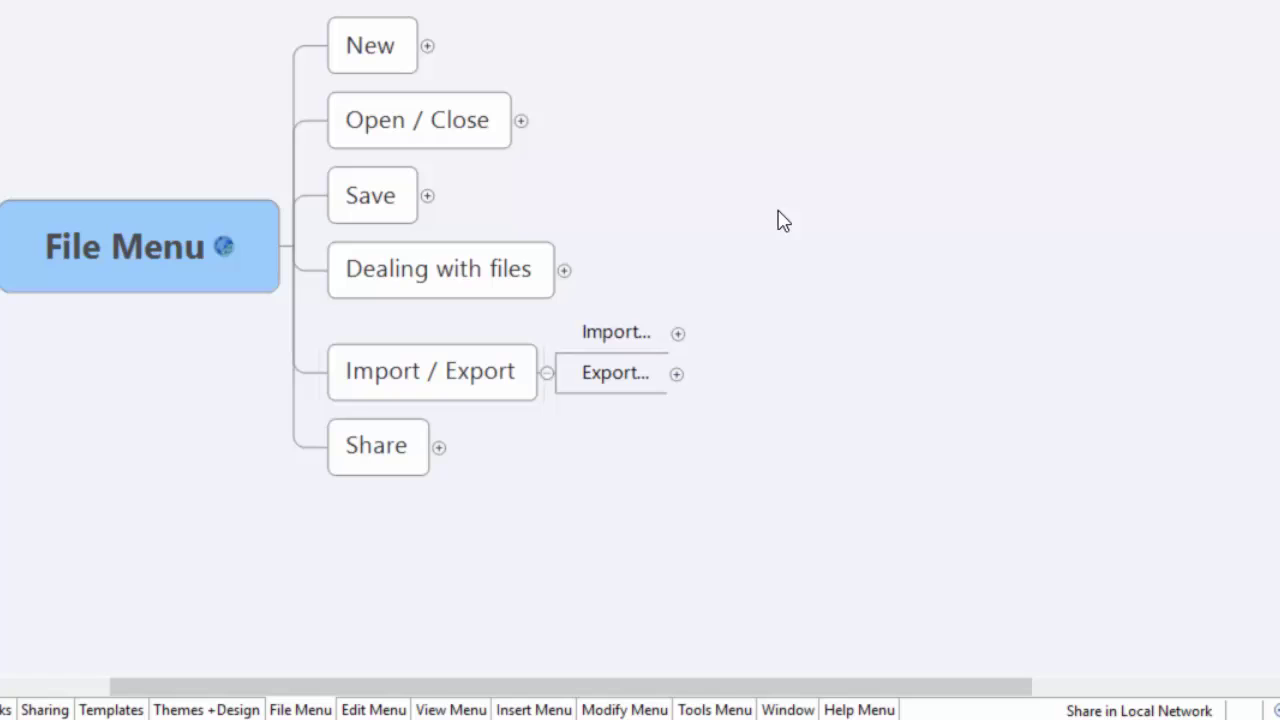
pyautogui.click(68, 246)
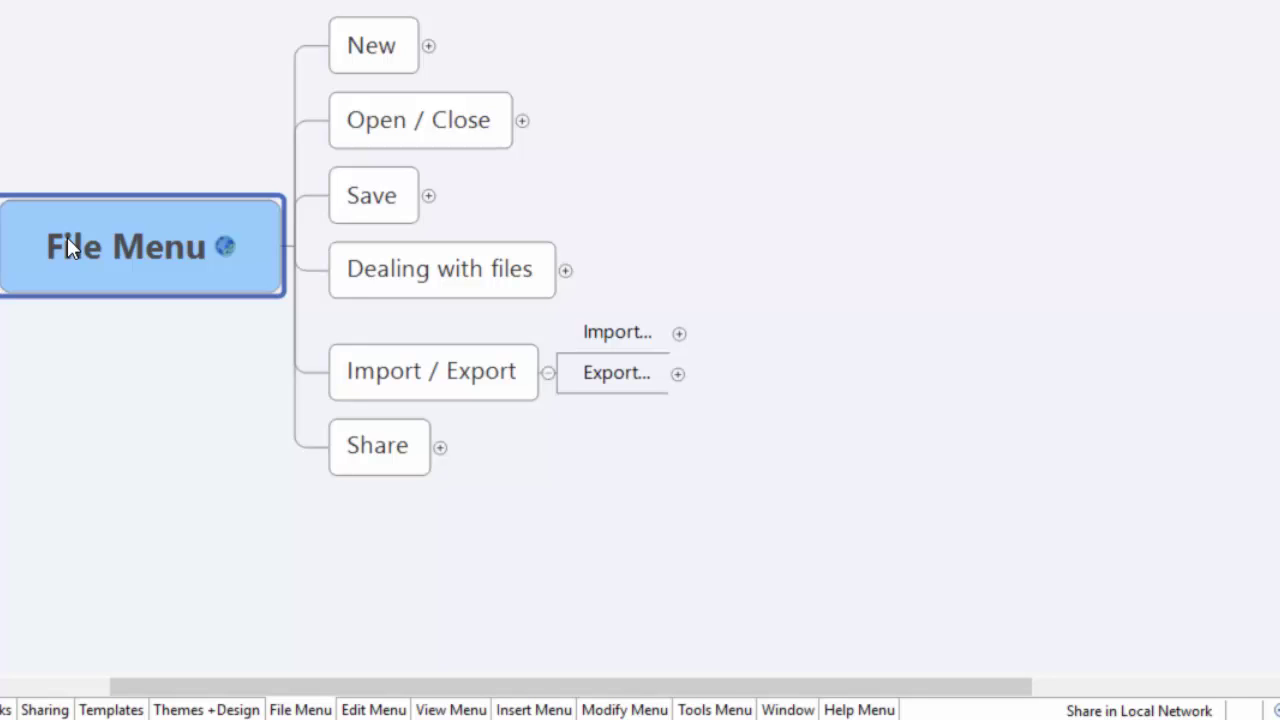
# Examine the import formats listed under Import..., including Freemind, and replace that expanded topic with Export...
pyautogui.click(680, 340)
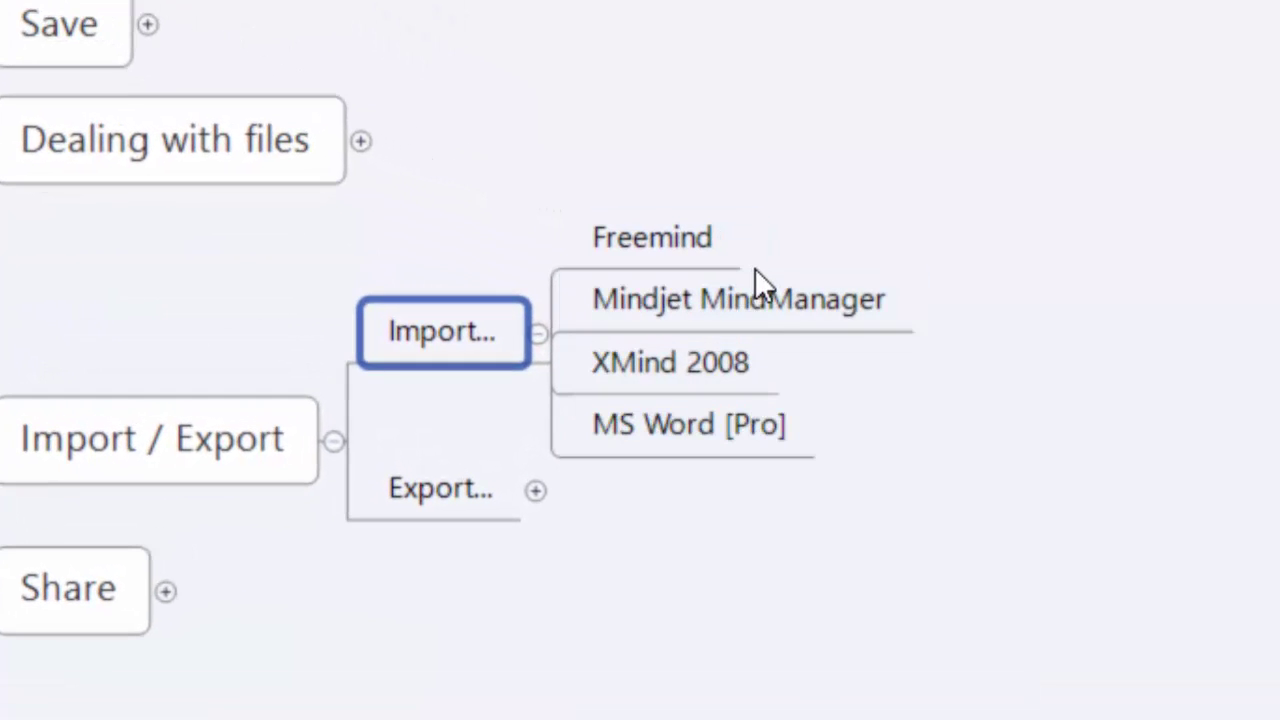
pyautogui.click(685, 241)
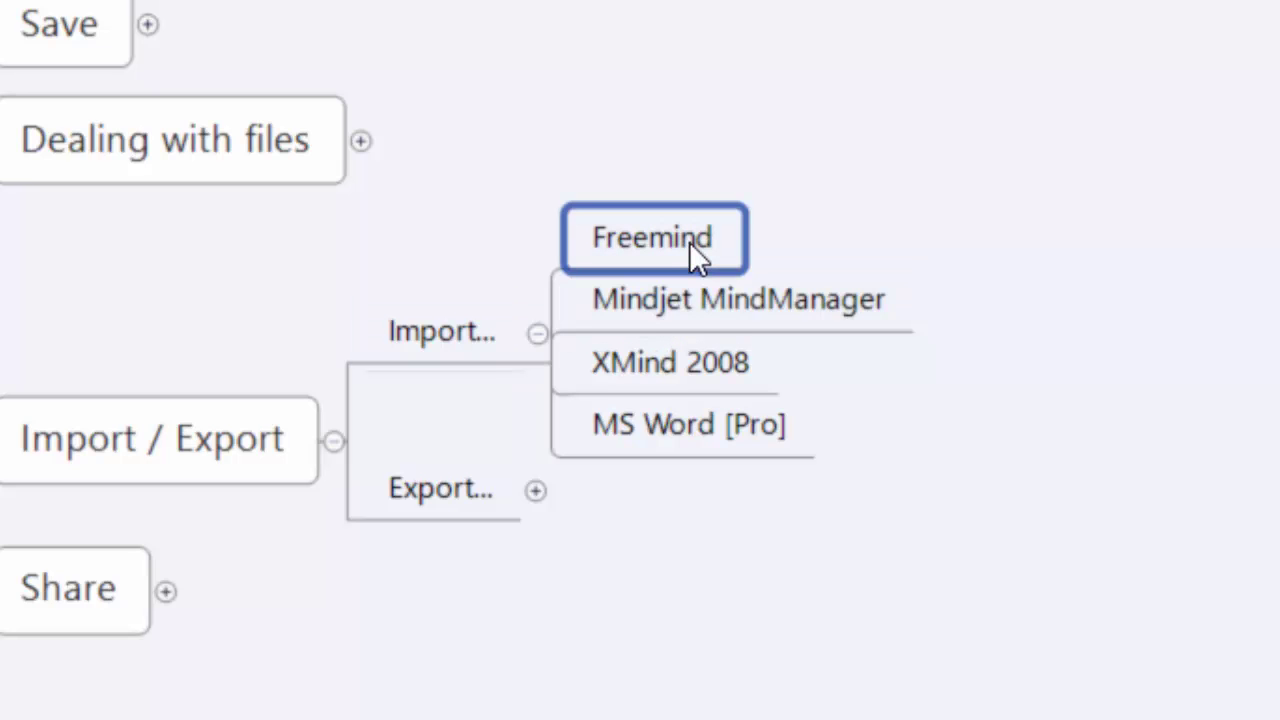
pyautogui.click(538, 333)
pyautogui.click(540, 389)
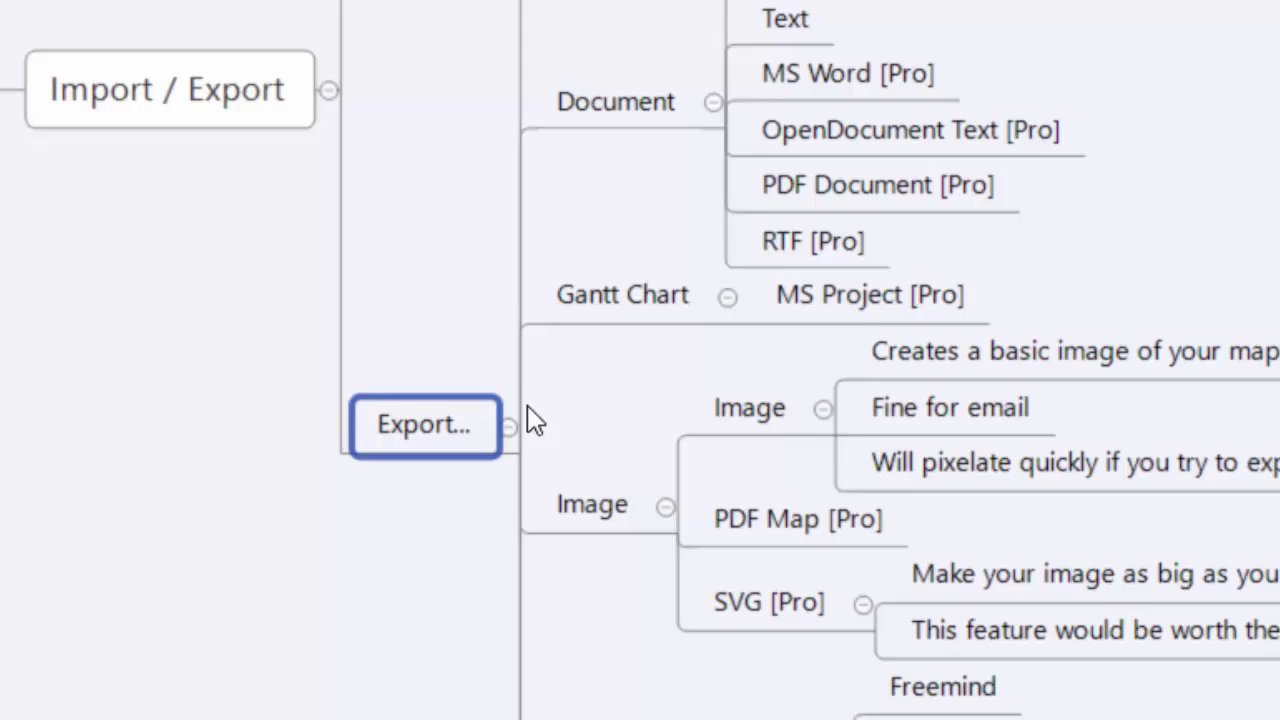
# Examine the export formats listed under Export..., selecting the SVG [Pro], Gantt Chart and MS Project [Pro] topics
pyautogui.scroll(-5, 657, 123)
pyautogui.click(679, 602)
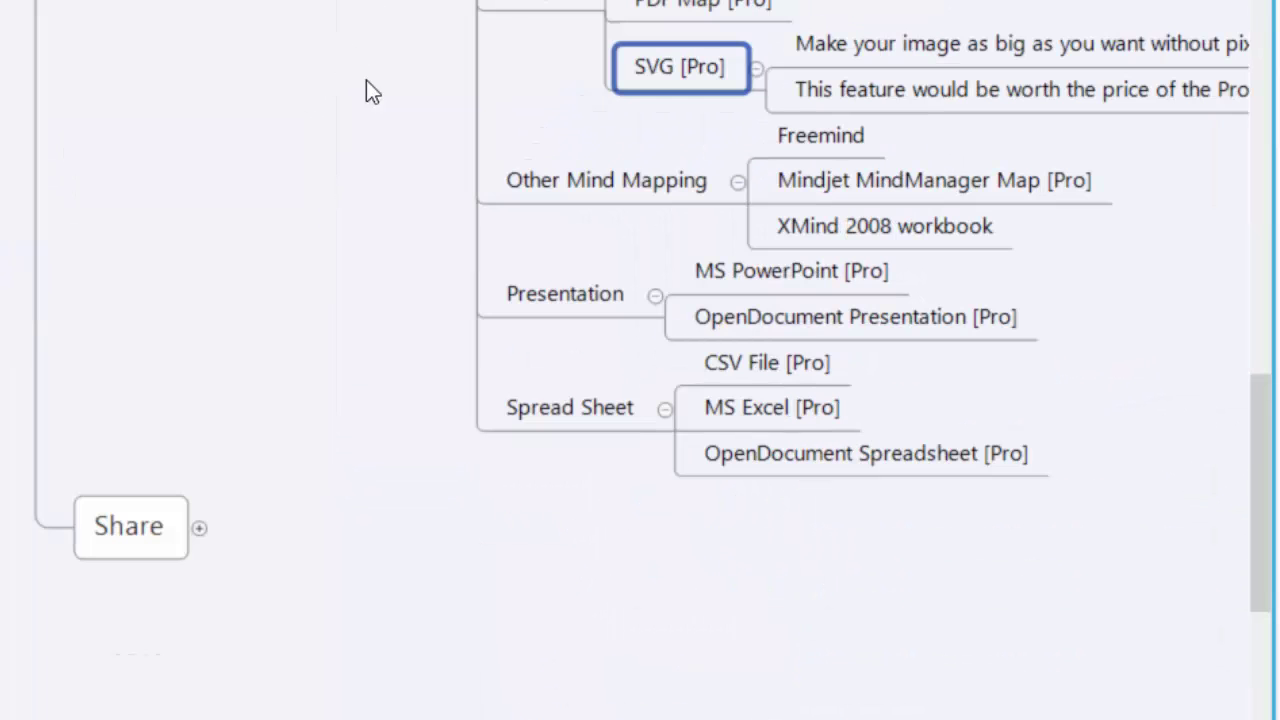
pyautogui.scroll(5, 371, 120)
pyautogui.click(499, 364)
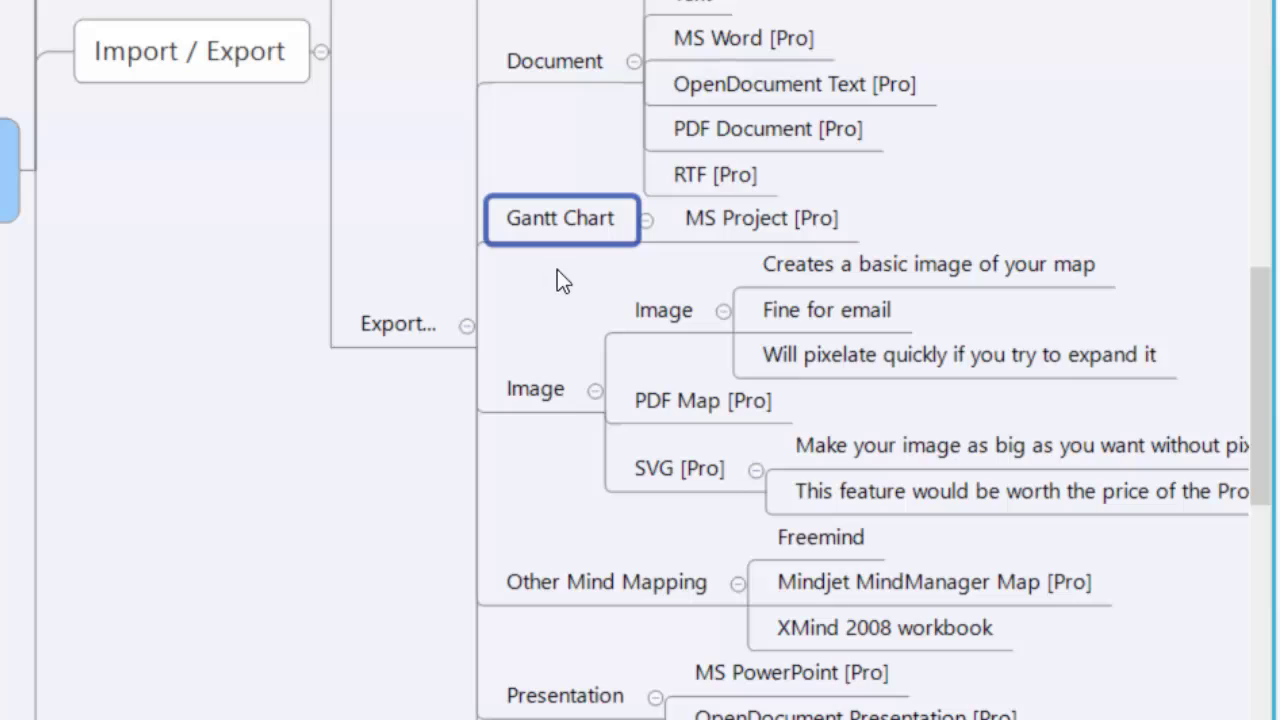
pyautogui.click(719, 223)
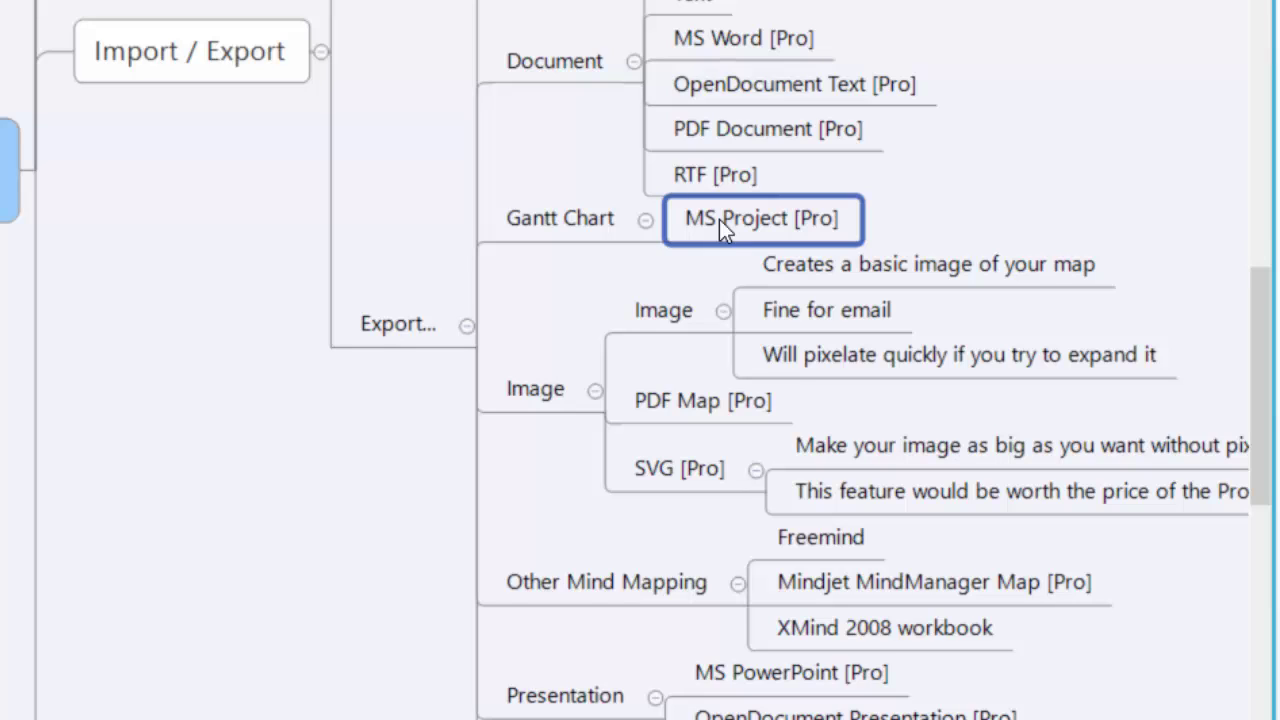
# Collapse the Import / Export branch and expand the Share branch to show its sharing options
pyautogui.click(317, 55)
pyautogui.click(258, 414)
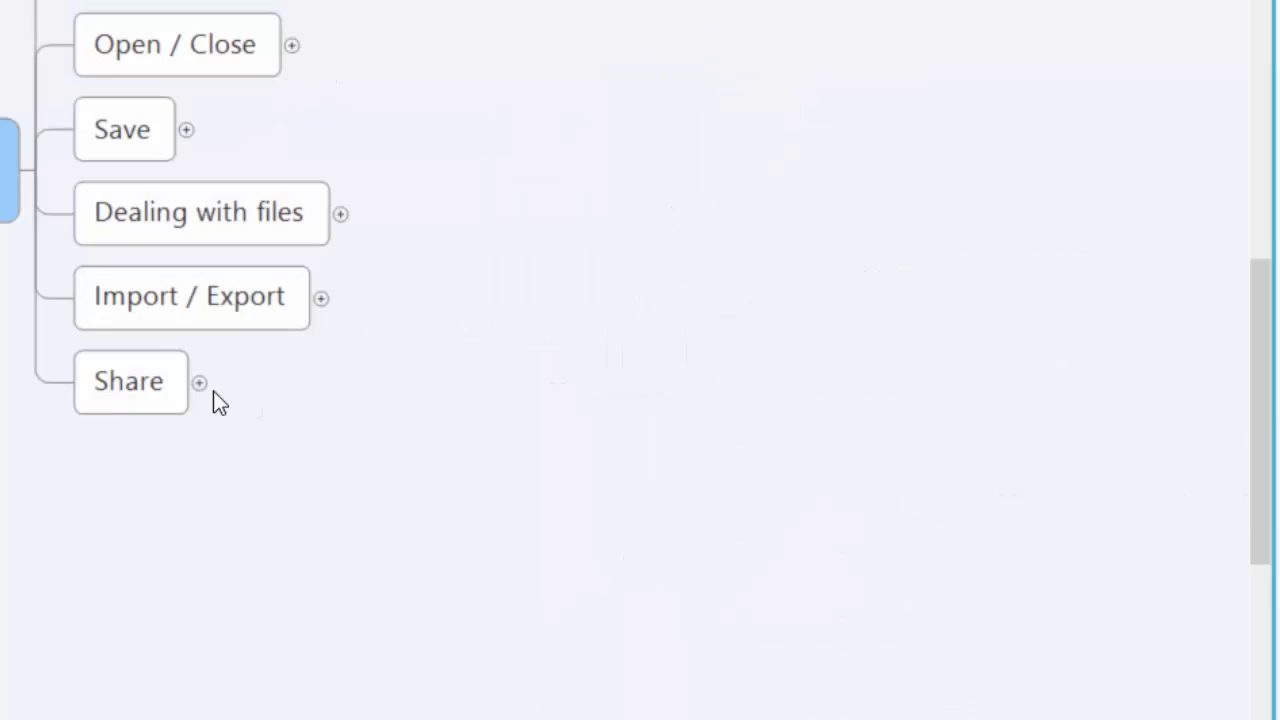
pyautogui.click(199, 383)
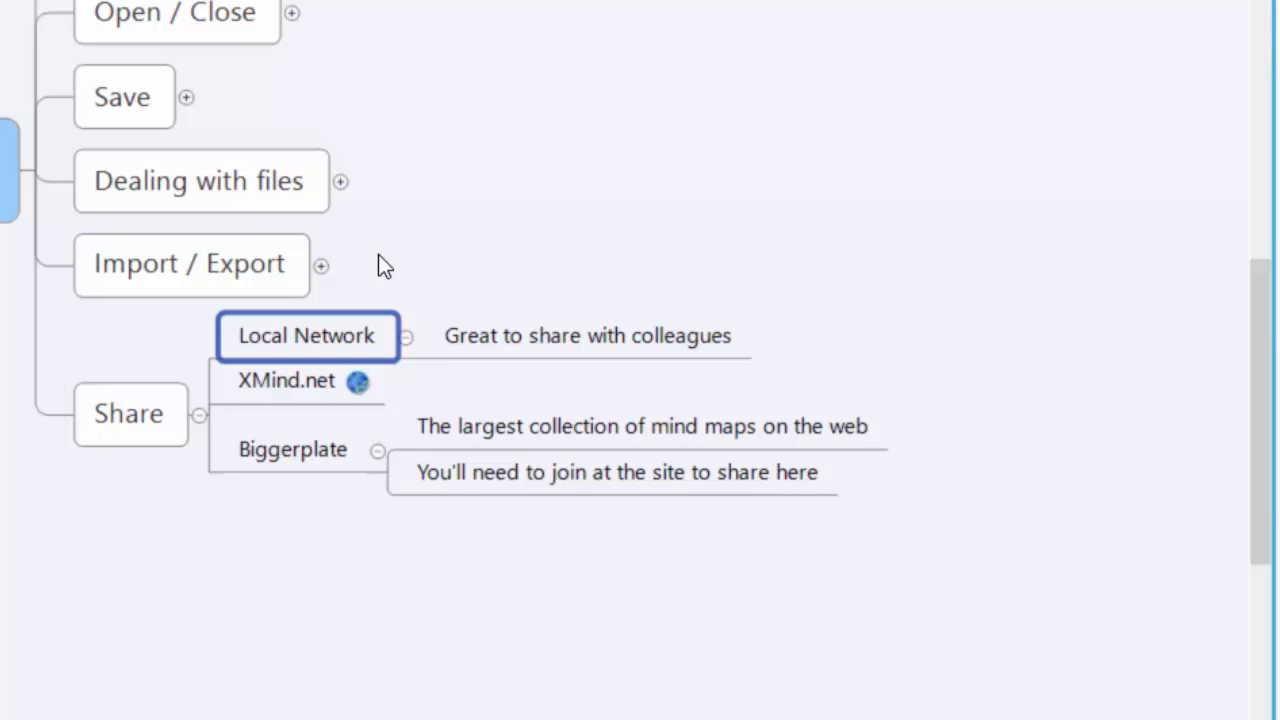
# Go through the XMind.net and Biggerplate topics under Share, and collapse the Share branch
pyautogui.click(316, 389)
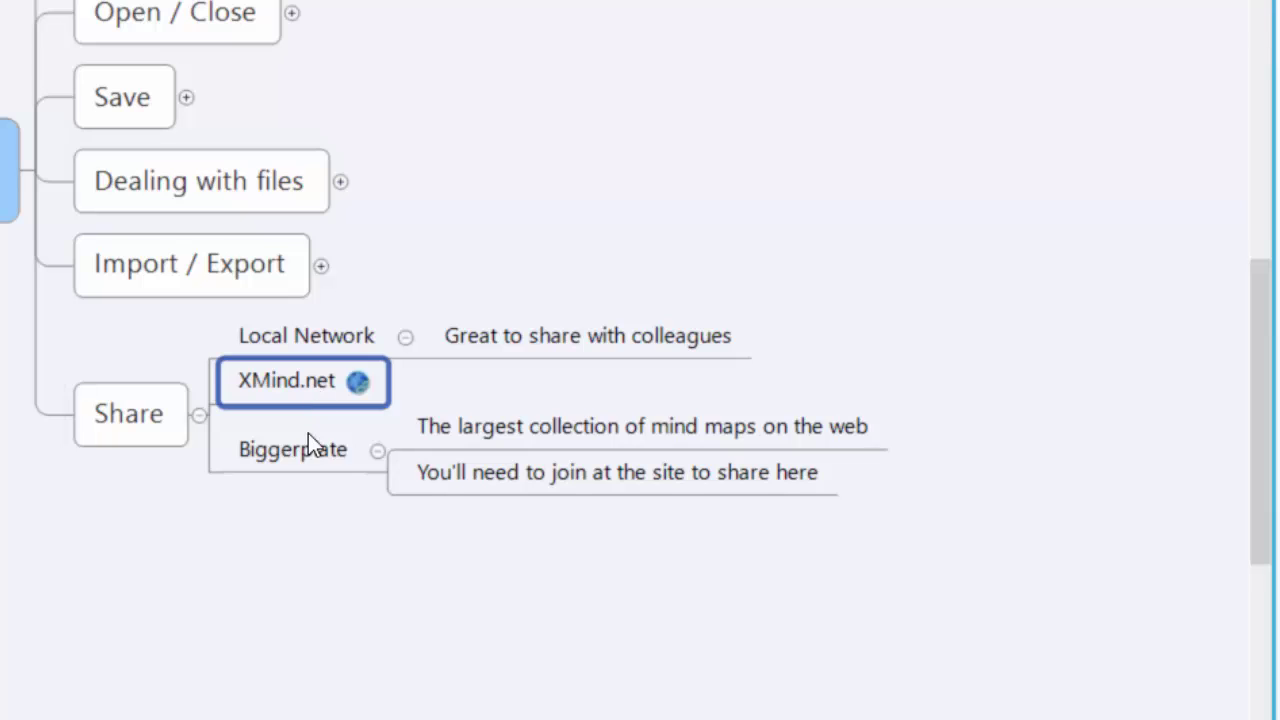
pyautogui.click(277, 455)
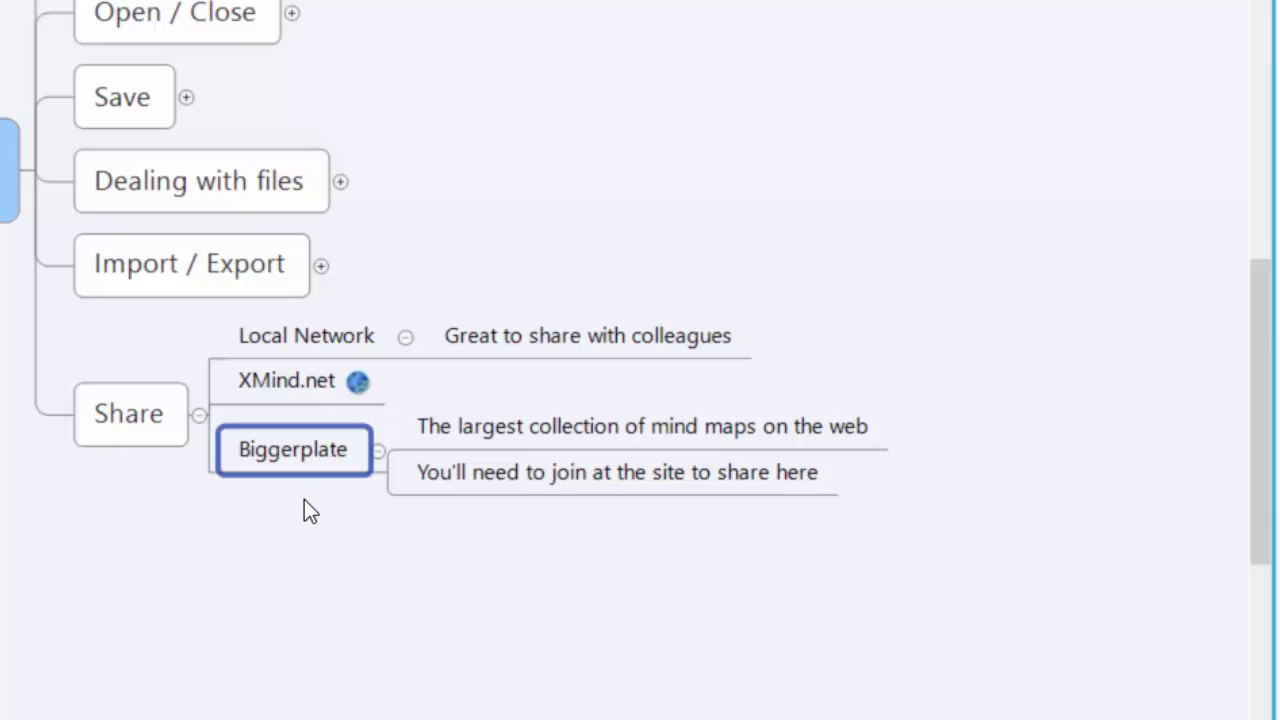
pyautogui.click(832, 453)
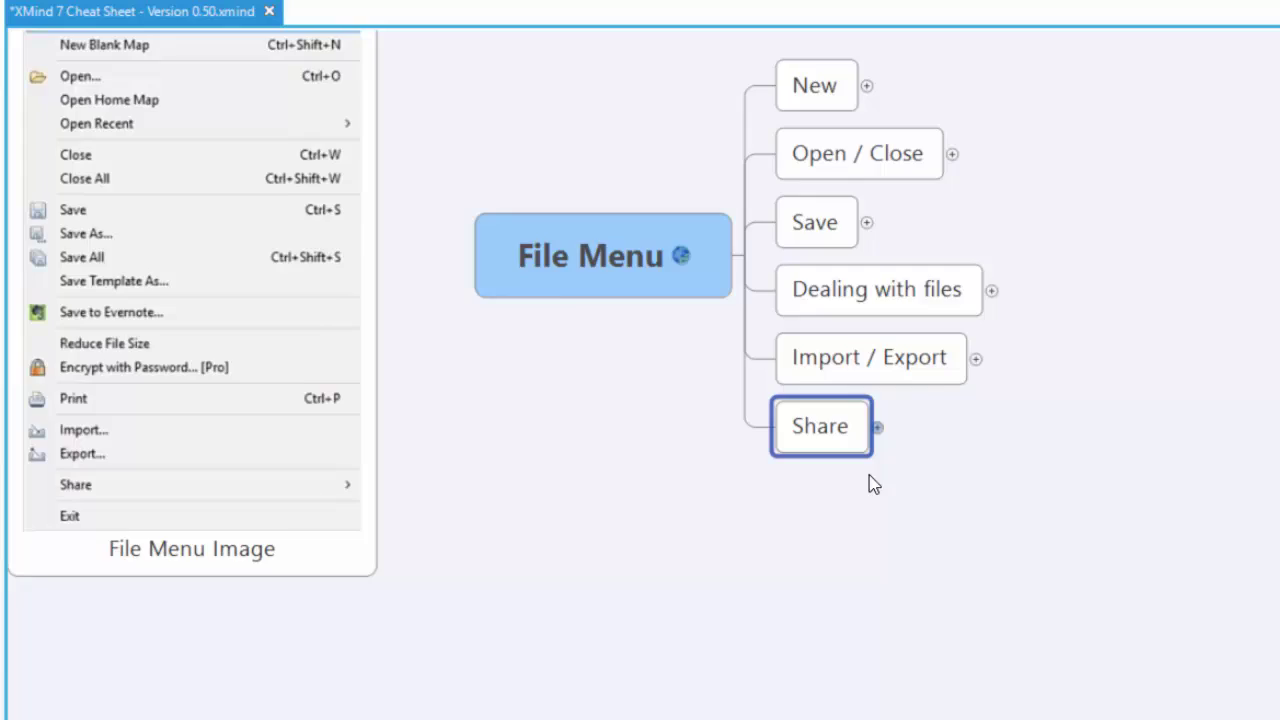